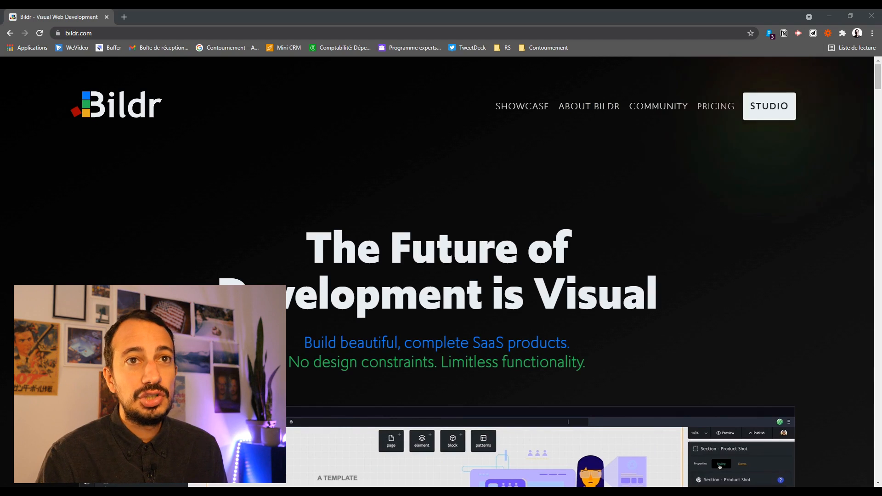
Open the studio and create a new project named Todo with the Europe region
click(787, 118)
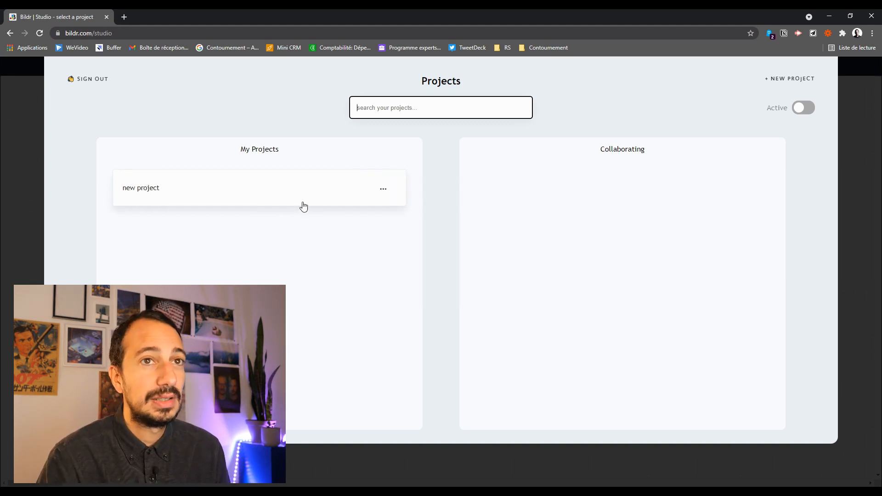
click(770, 79)
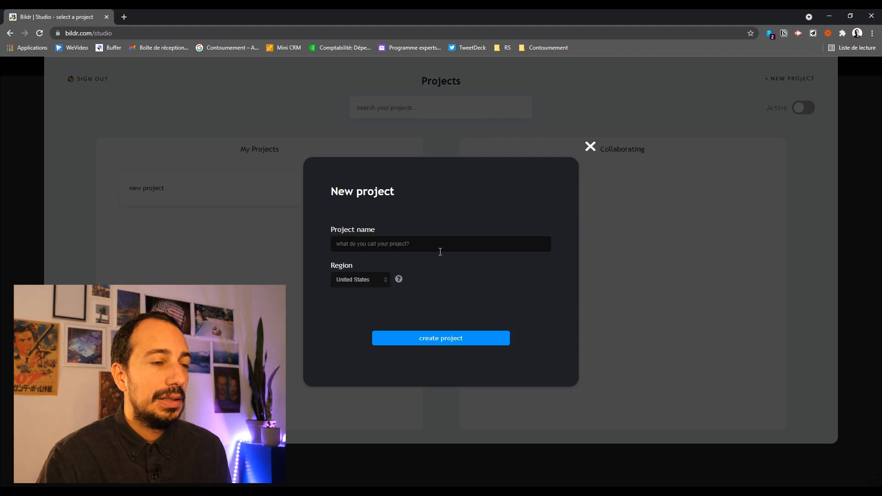
text(Todo)
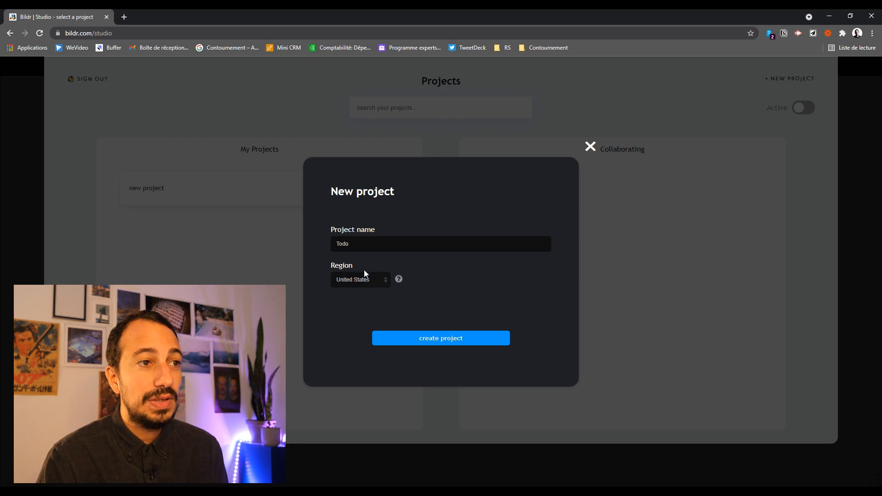
mouse_move(399, 280)
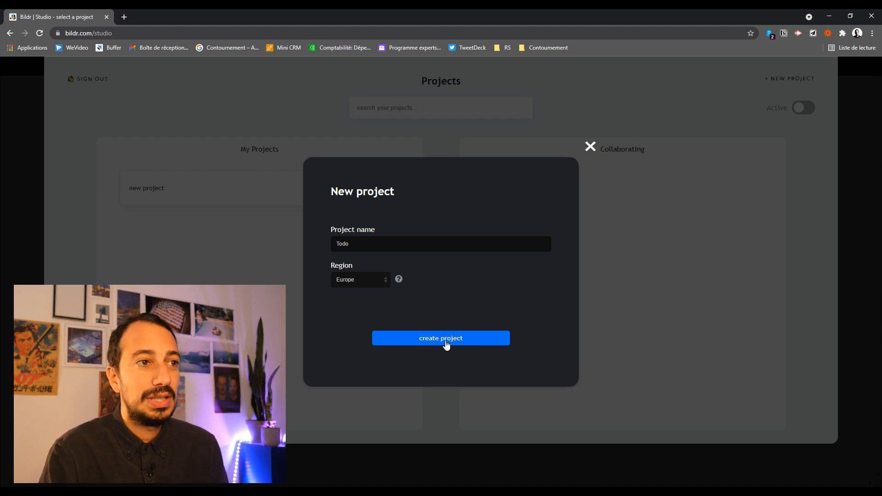
click(441, 338)
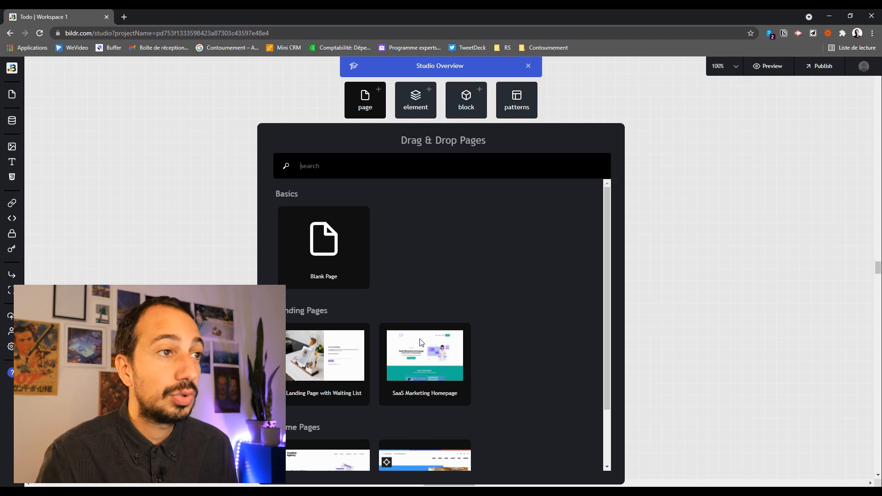
Add a blank page to the canvas and name it Home
click(319, 246)
text(Home)
key(ctrl+a)
text(Home)
key(Return)
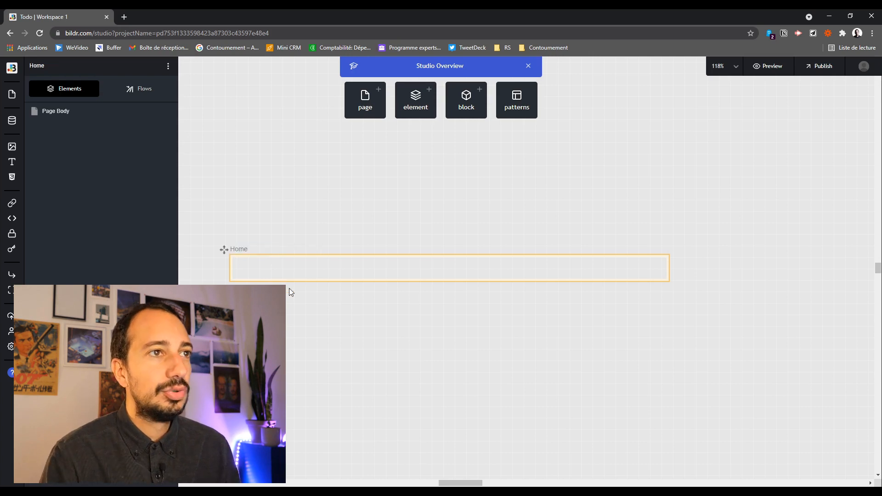
Add a Heading element to the Home page with the text "Super page d'accueil"
click(411, 101)
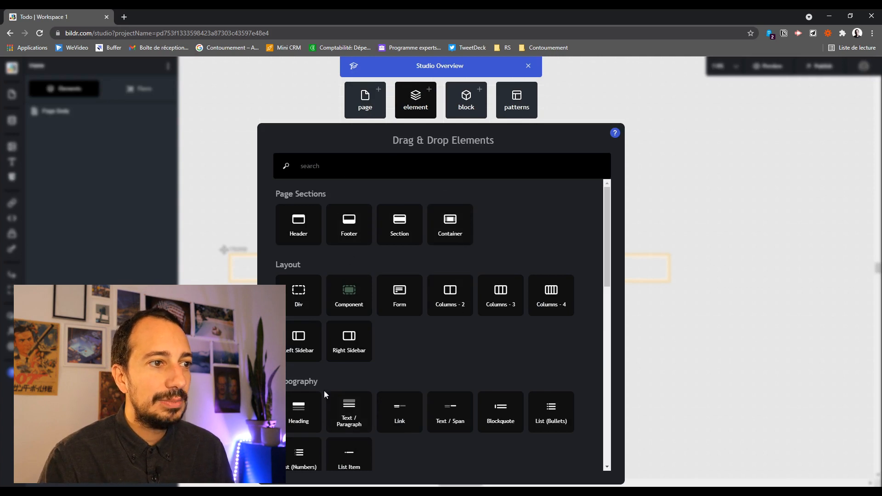
scroll(318, 375, down, 2)
drag(297, 320, 271, 271)
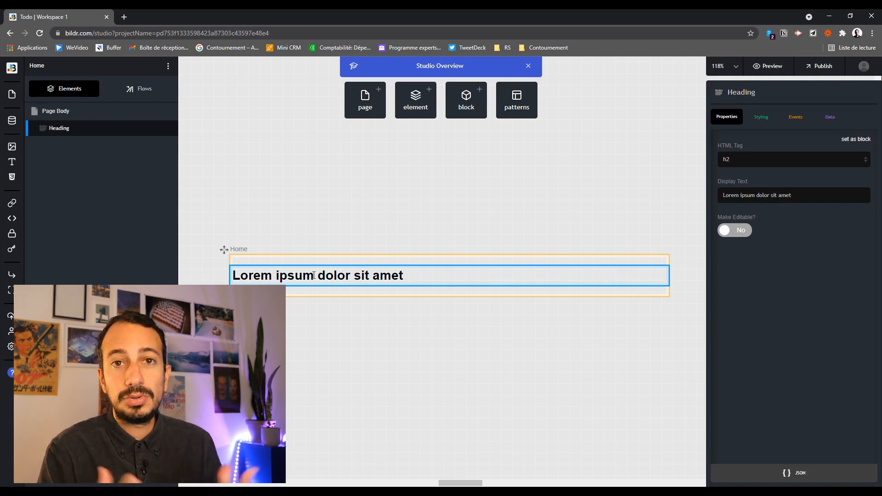
double_click(370, 275)
text(Super pa)
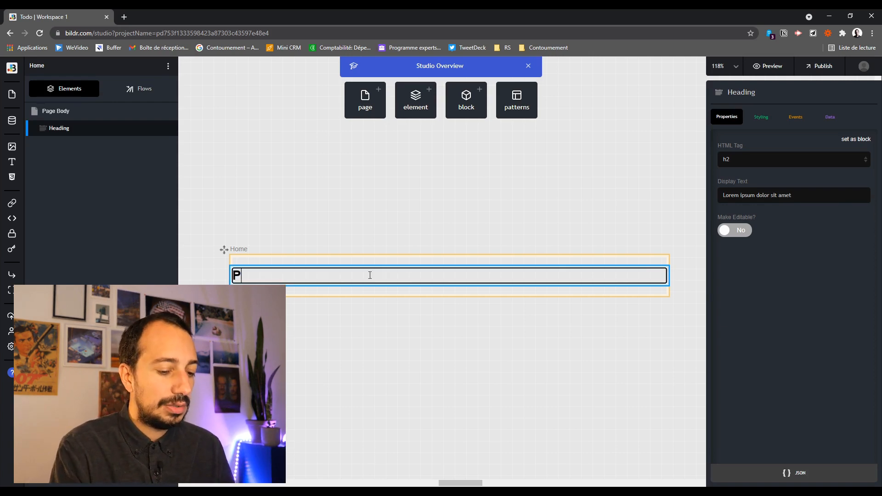
text(ge d'accueil)
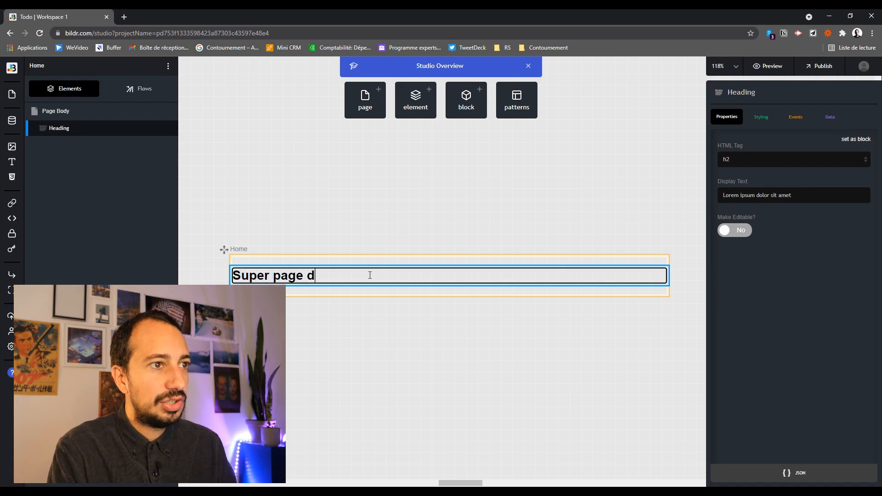
key(Return)
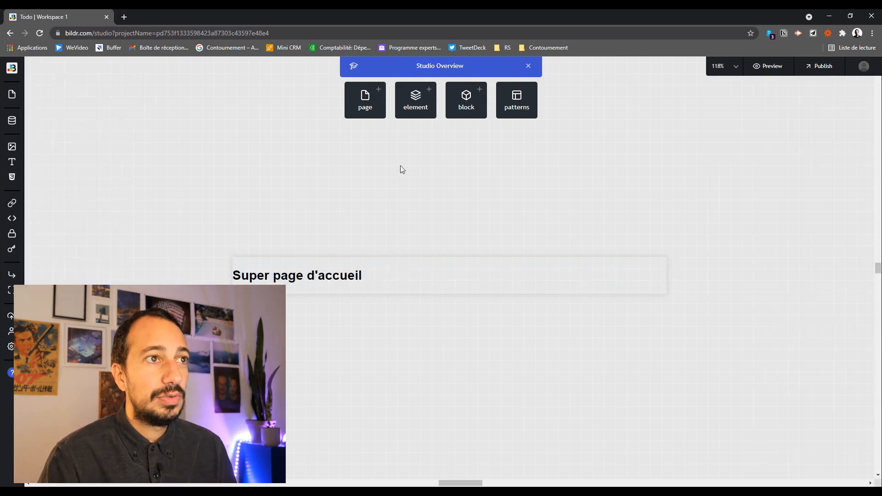
Add a second blank page, move it clear of the Home page and name it "Todo liste"
click(366, 96)
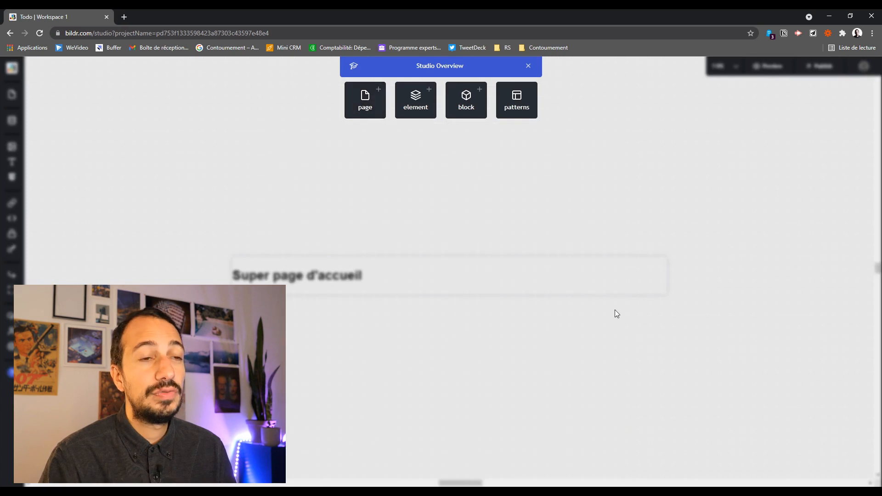
scroll(415, 268, up, 5)
scroll(385, 285, down, 2)
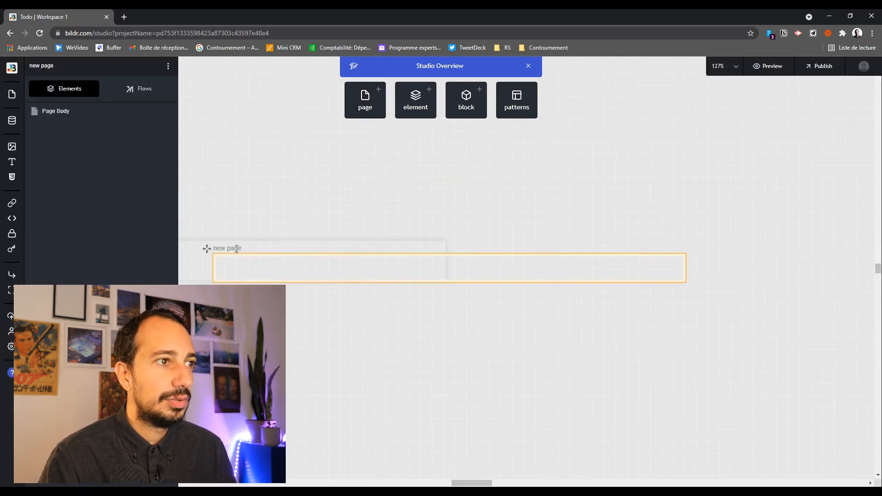
drag(206, 248, 286, 302)
double_click(309, 302)
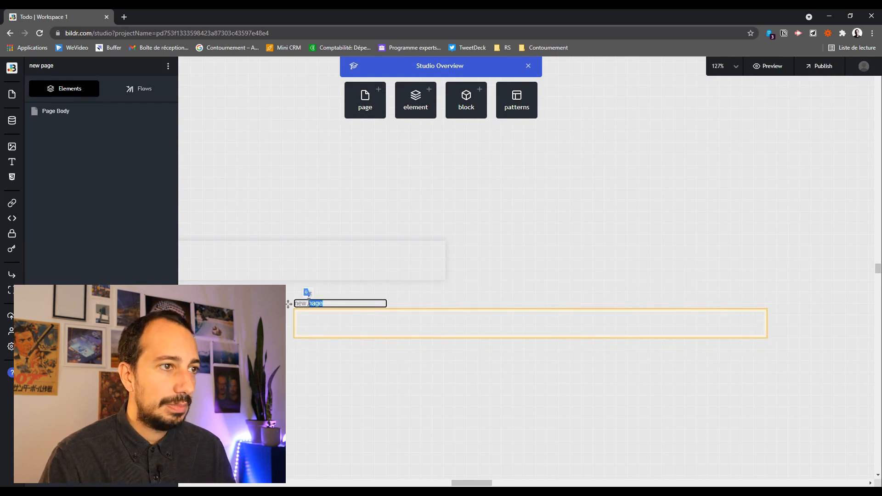
text(Todo liste)
key(Return)
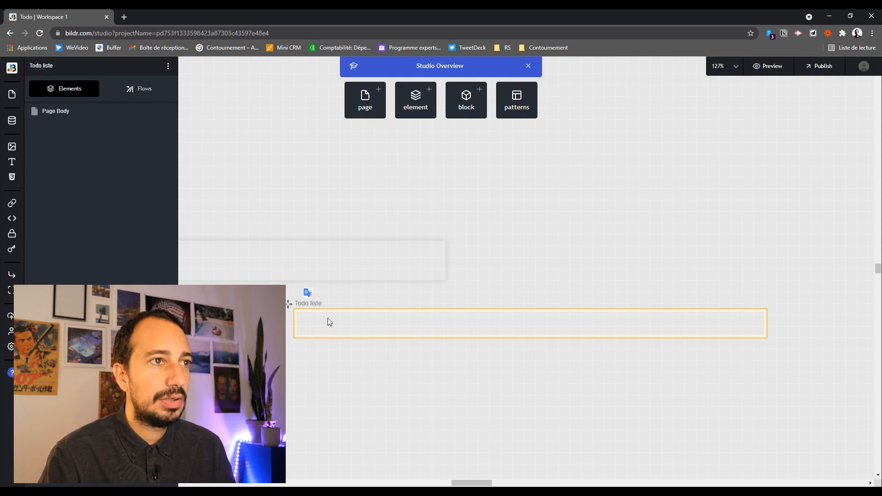
Add a Heading element to the Todo liste page with the text "Ma todo"
click(366, 100)
click(407, 102)
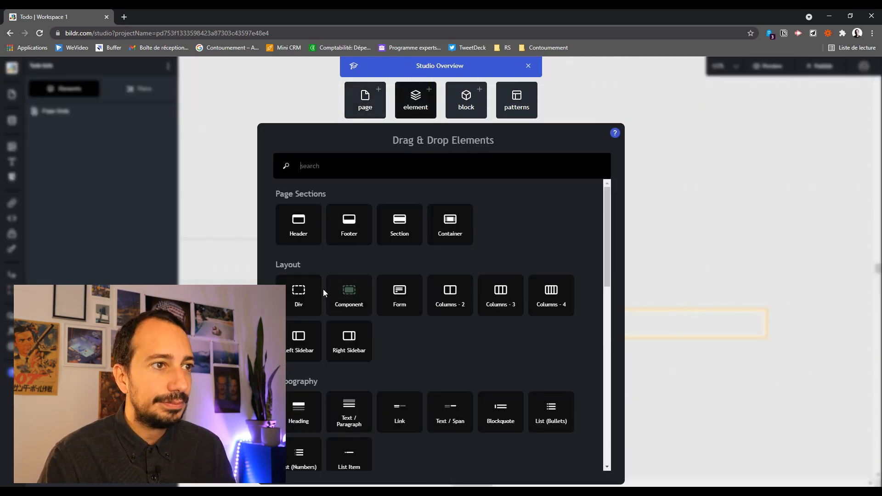
drag(316, 417, 370, 333)
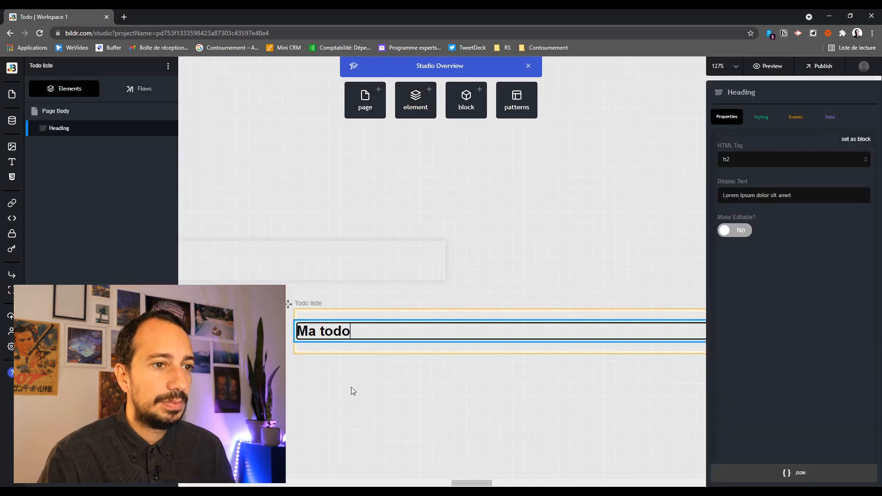
click(553, 443)
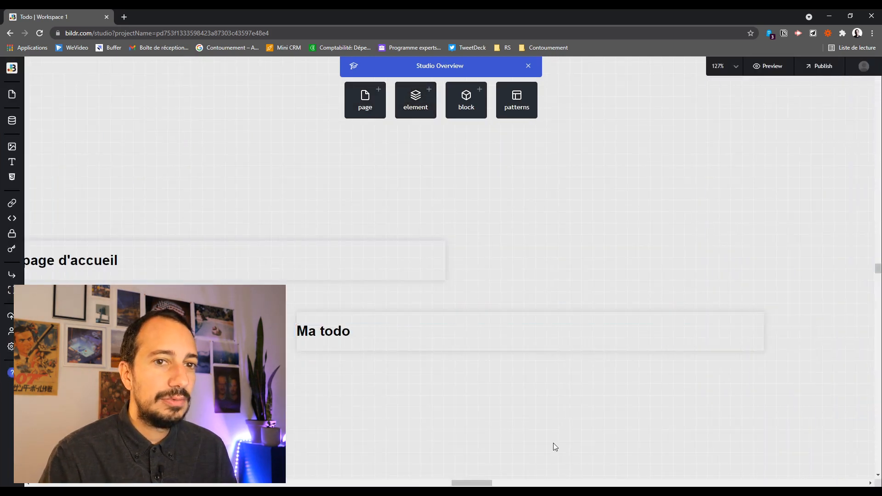
Move the Todo liste page directly below the Home page on the canvas
scroll(419, 407, down, 3)
scroll(412, 401, down, 5)
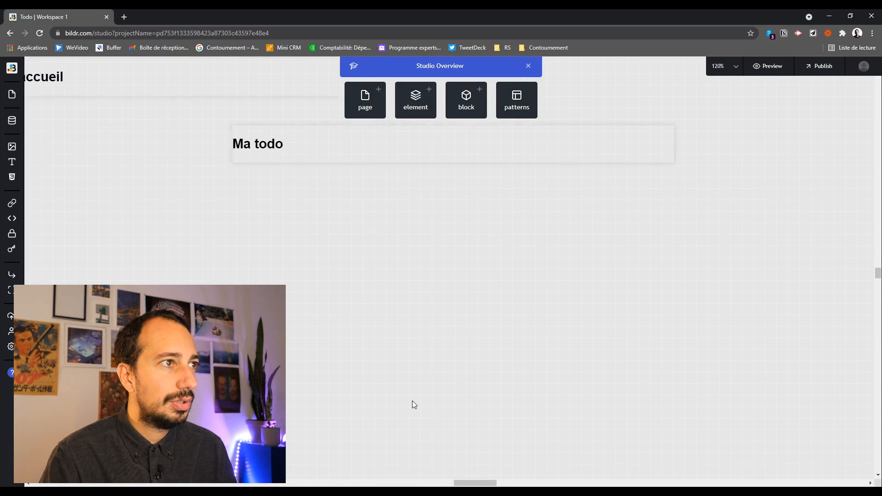
drag(322, 194, 37, 230)
click(296, 234)
scroll(89, 219, down, 1)
drag(462, 484, 526, 461)
drag(605, 470, 456, 470)
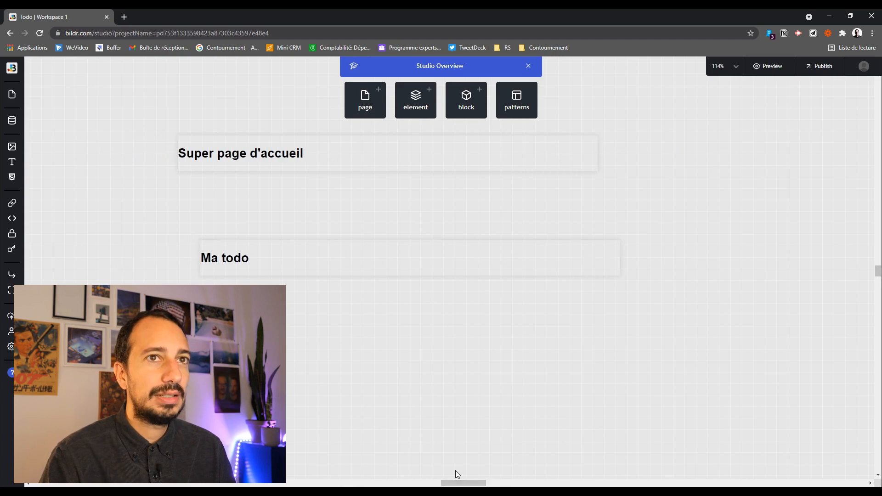
Move the Todo liste page beside the Home page, just past its right edge
click(731, 72)
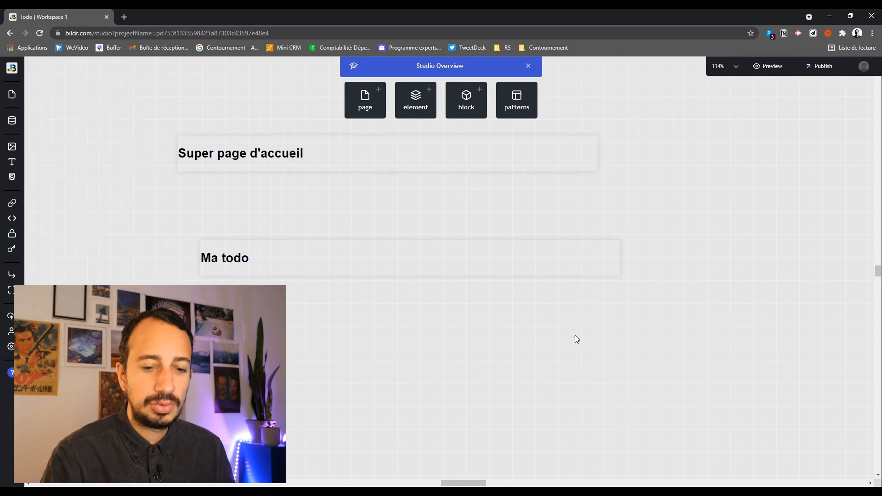
key(ctrl+plus)
key(ctrl+minus)
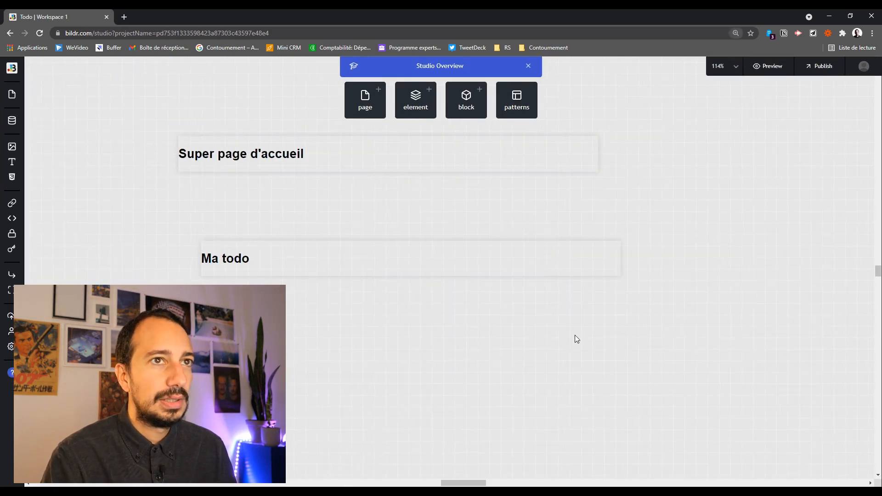
click(724, 67)
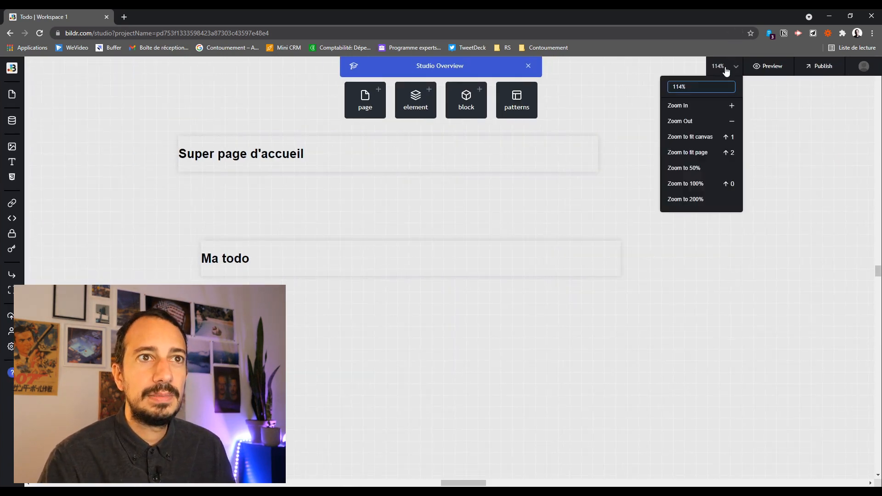
click(733, 124)
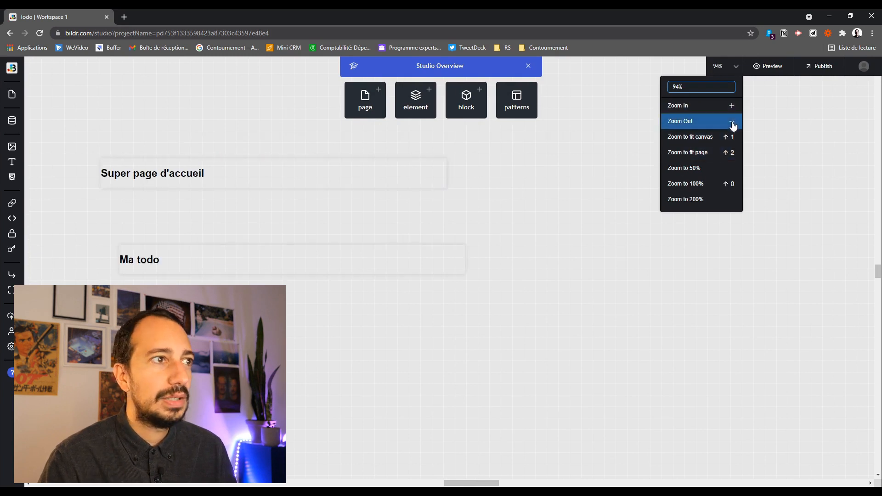
click(732, 123)
drag(451, 357, 458, 378)
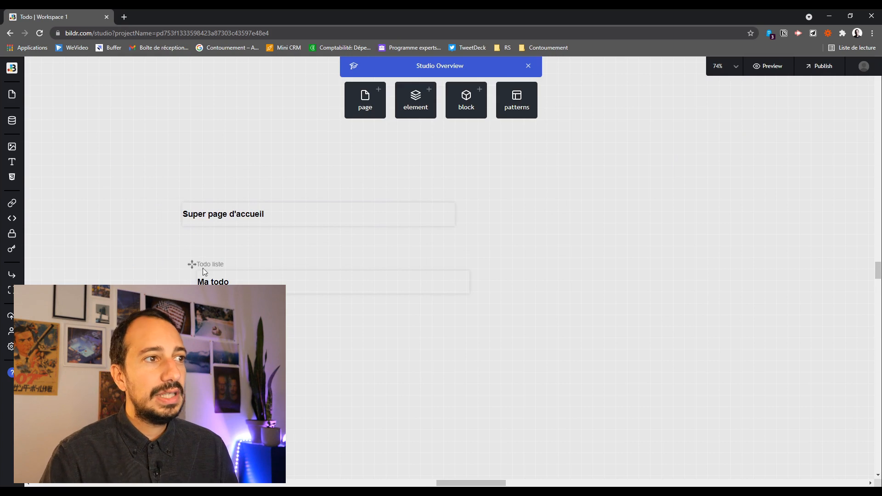
drag(192, 265, 475, 215)
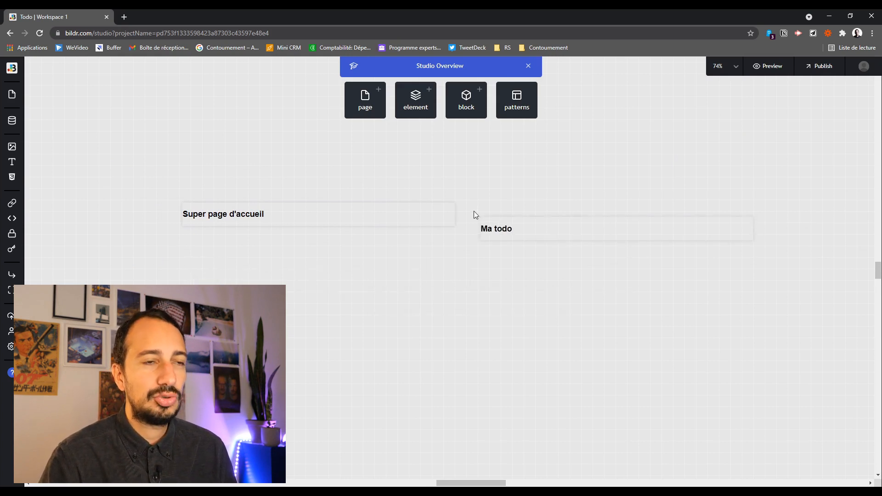
Shift the Home page further left and adjust the Todo liste page so both sit roughly level with a gap between them
drag(179, 195, 112, 199)
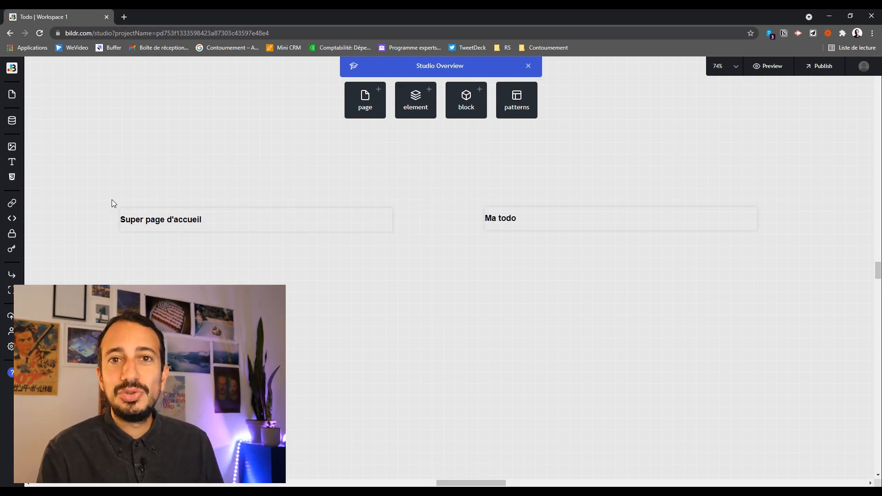
click(201, 220)
click(292, 266)
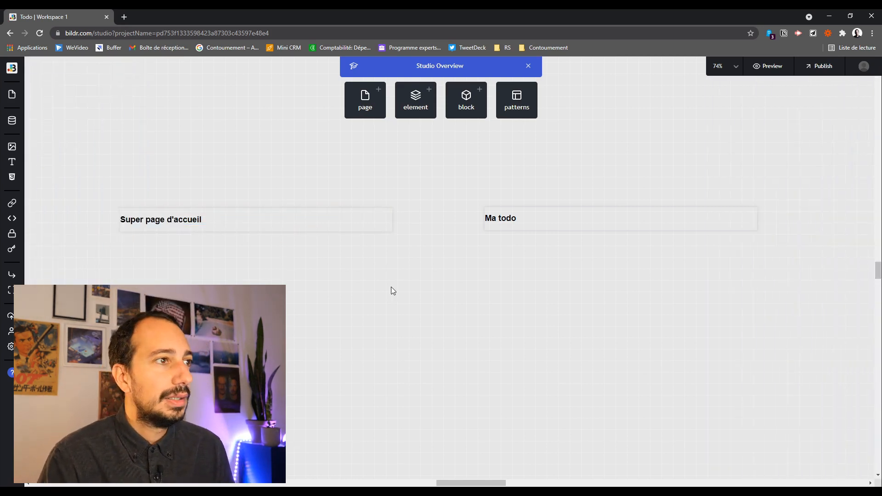
click(506, 202)
drag(480, 199, 463, 199)
click(342, 374)
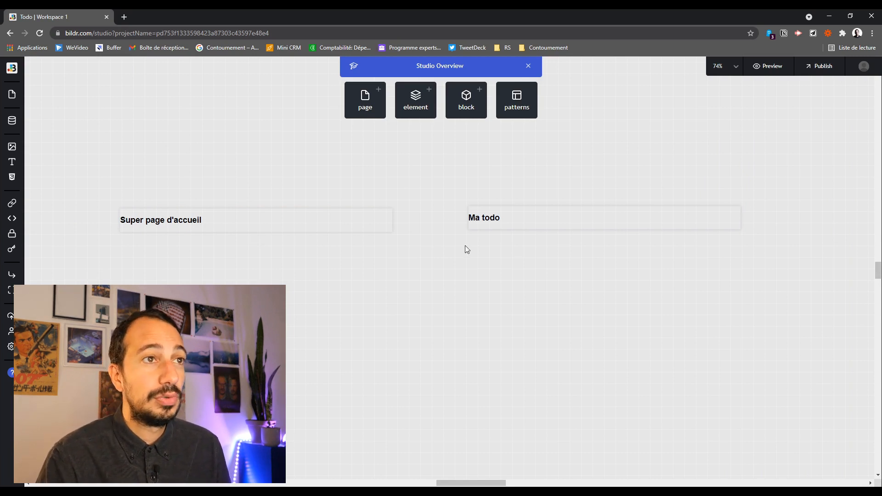
Set Home as the project's root landing page, check it in the live view and close the preview
click(761, 67)
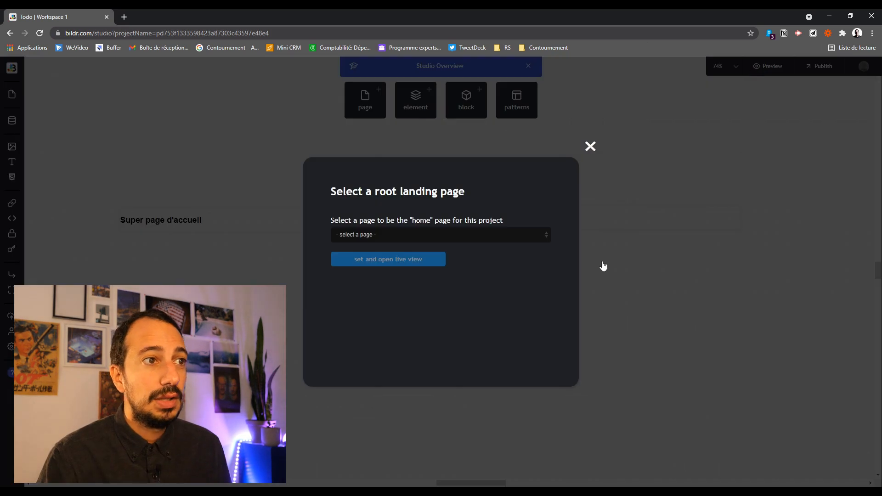
click(366, 258)
click(399, 265)
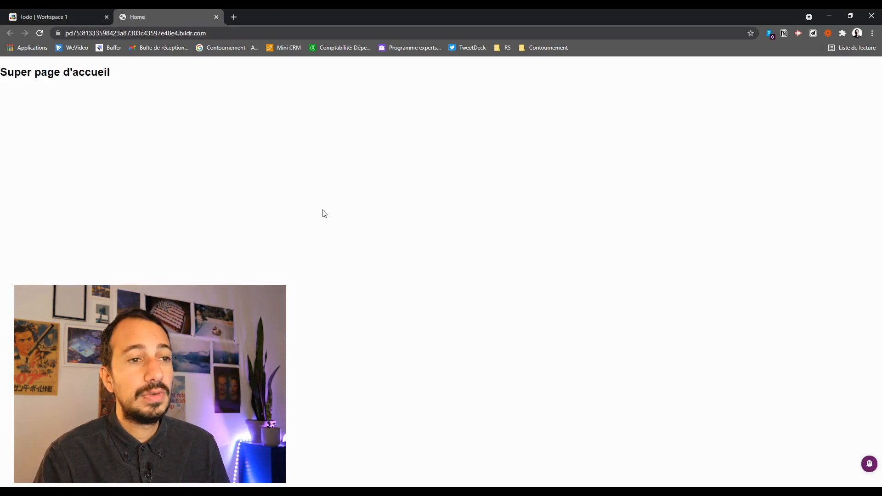
click(216, 17)
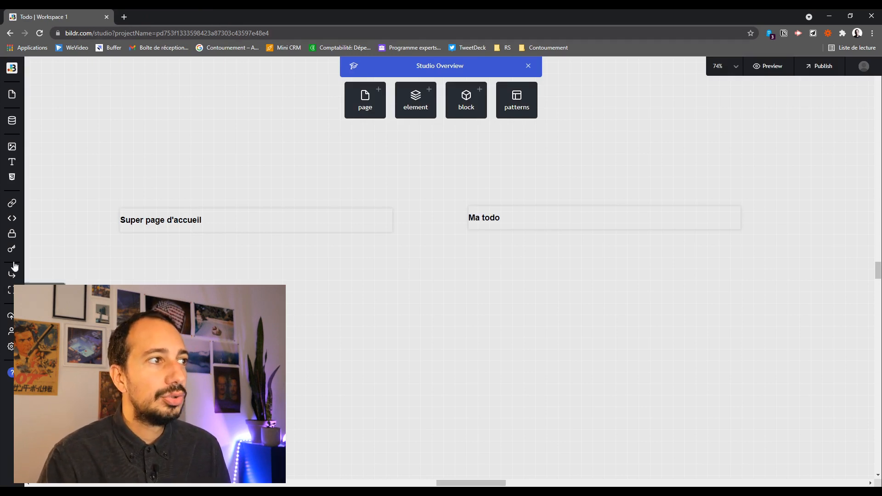
View the Studio Overview's lesson on what can be built with Bildr, and open the library of ready-made blocks
click(446, 69)
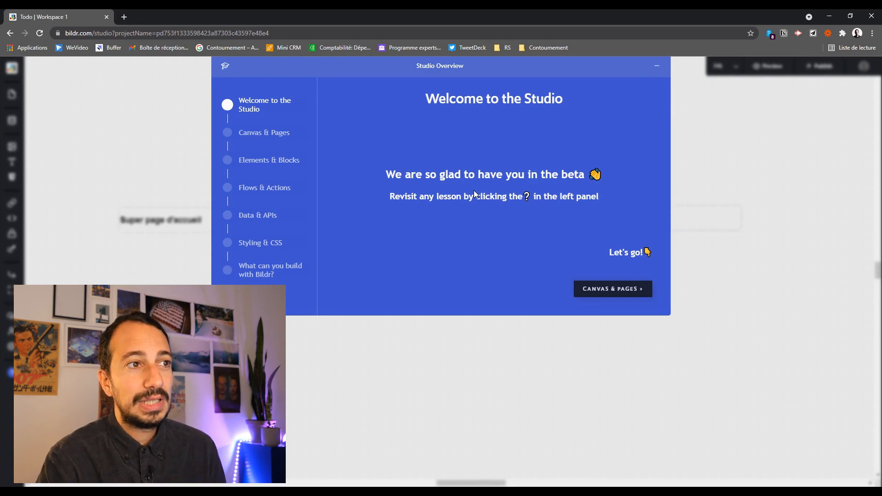
click(268, 267)
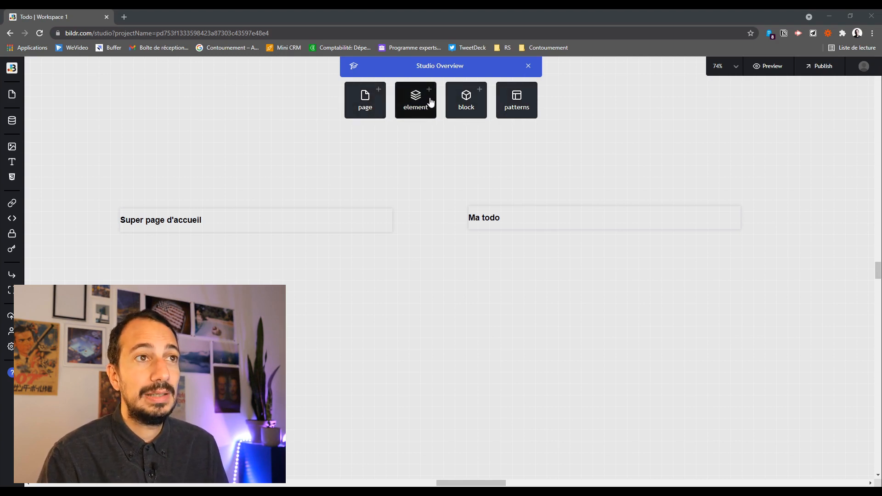
click(471, 100)
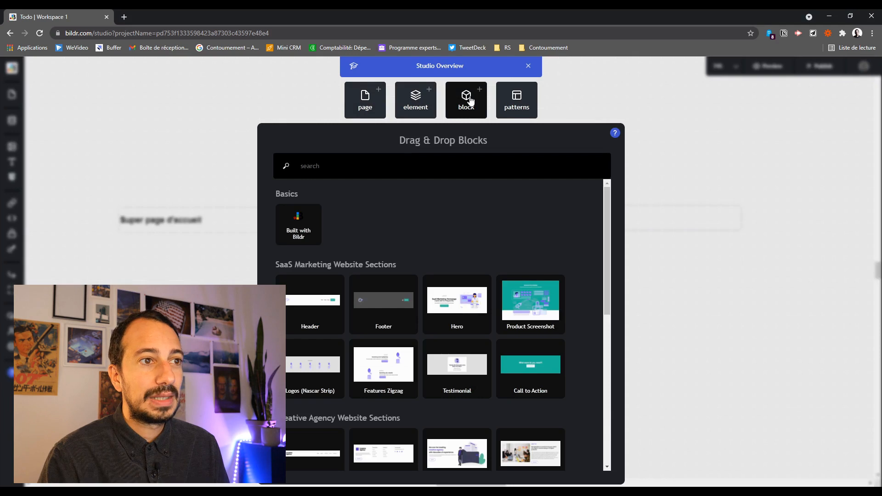
Browse the library of ready-made blocks from the Basics to the Data Display section and close it
scroll(410, 279, down, 6)
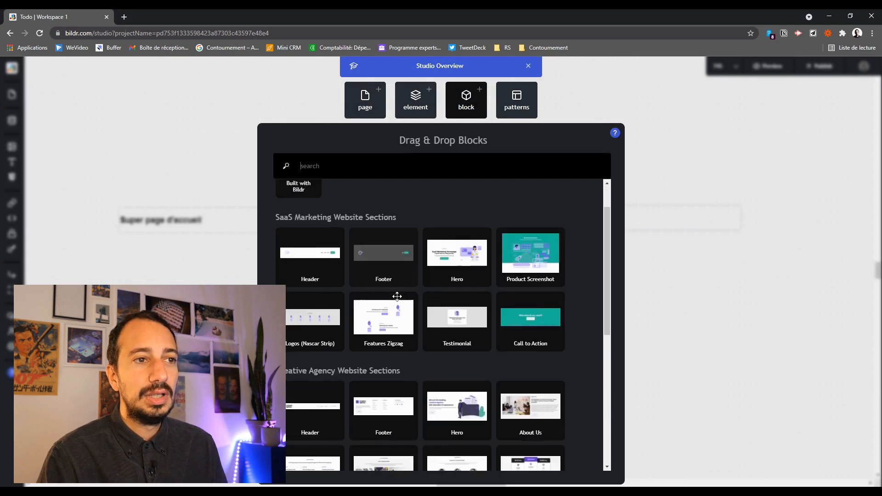
scroll(518, 361, down, 2)
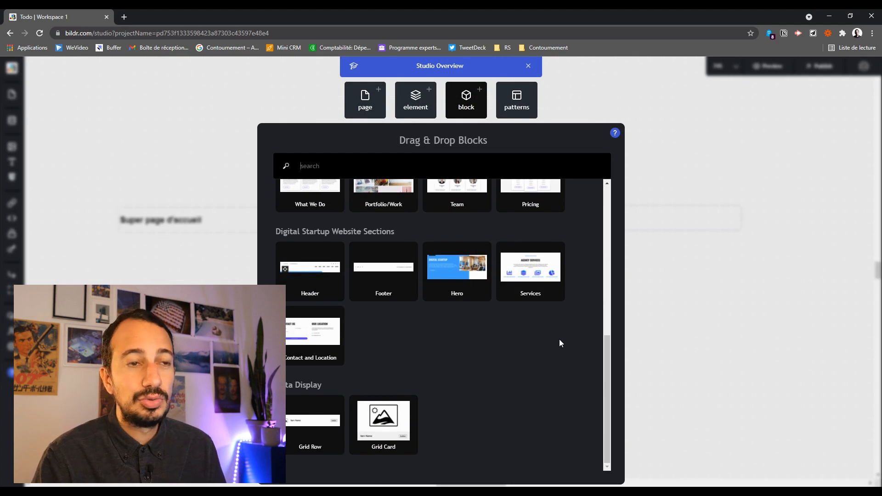
scroll(560, 341, up, 8)
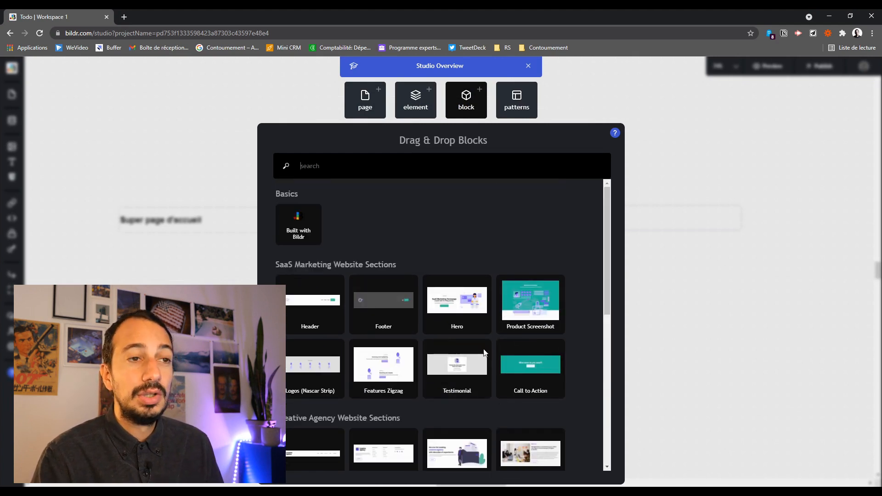
click(578, 98)
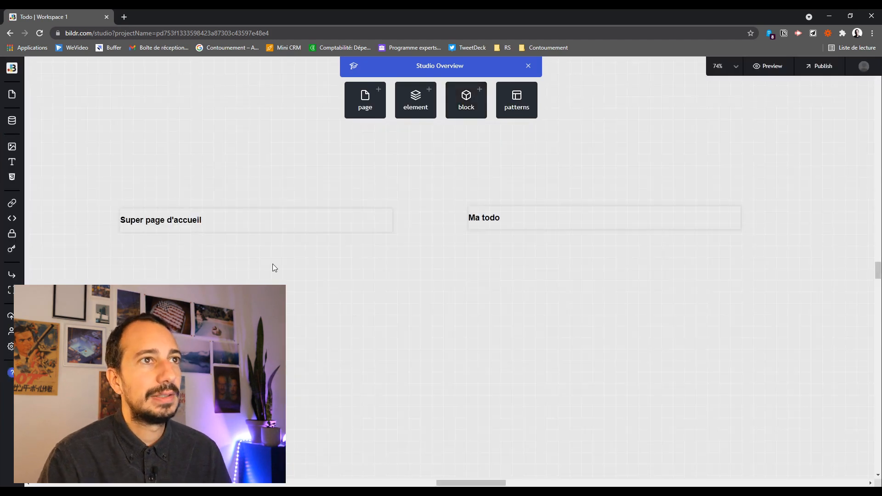
Expand Workspace 1 in the project's page list and open the Todo liste page to view its element tree
click(11, 97)
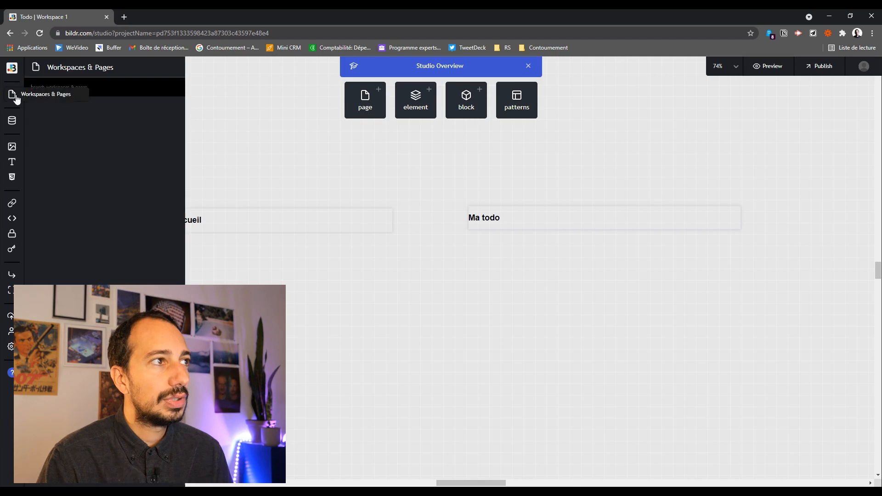
click(82, 106)
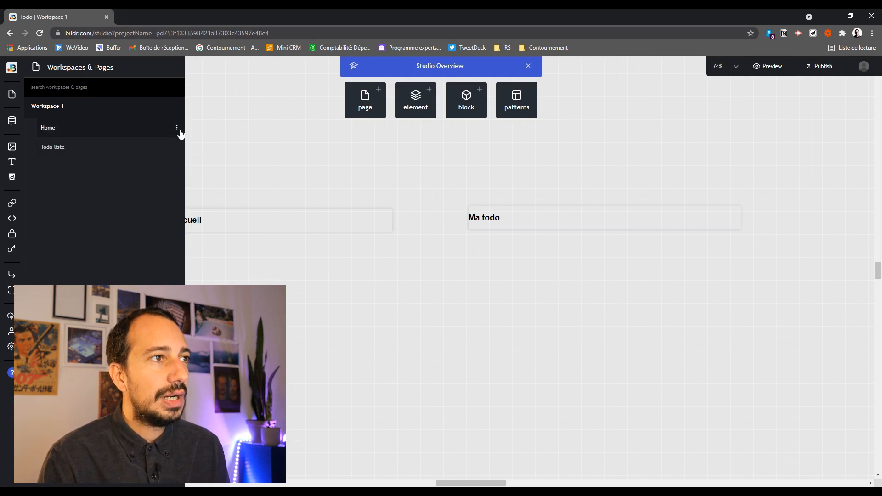
click(180, 131)
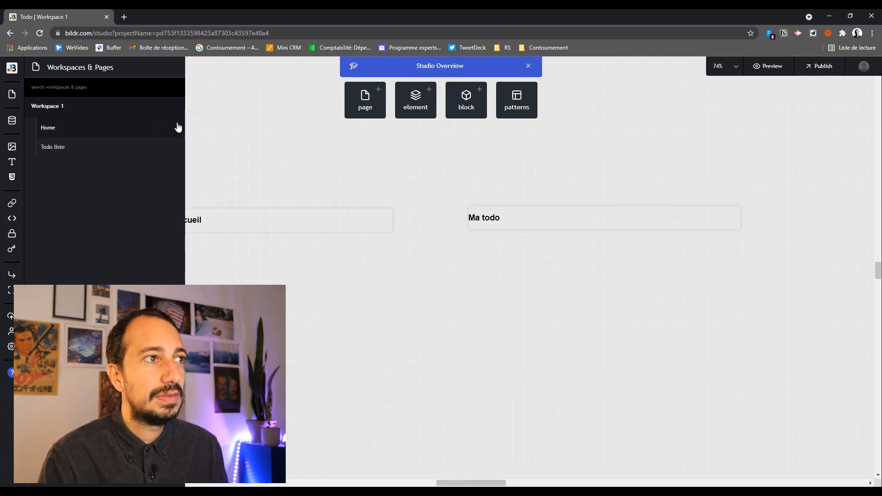
click(178, 131)
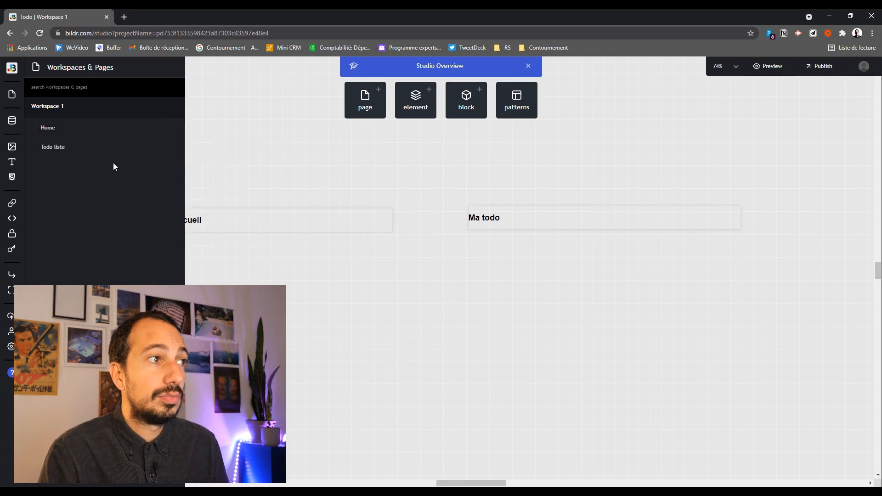
click(117, 149)
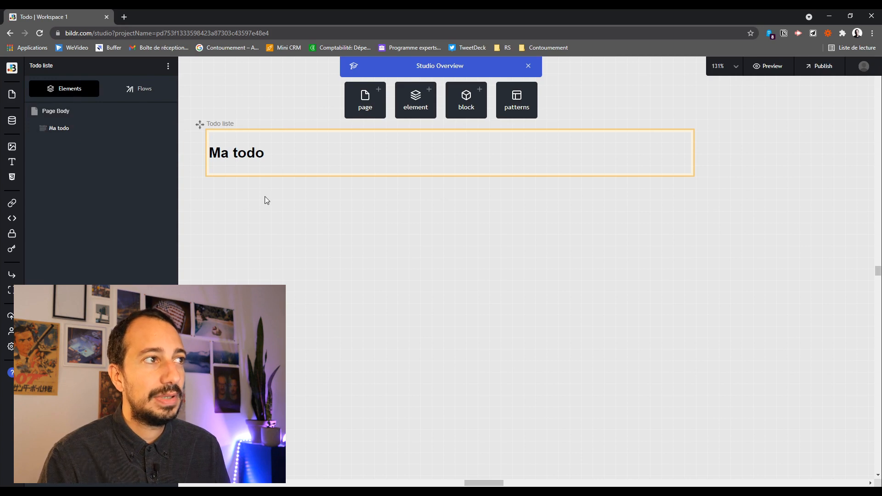
mouse_move(64, 129)
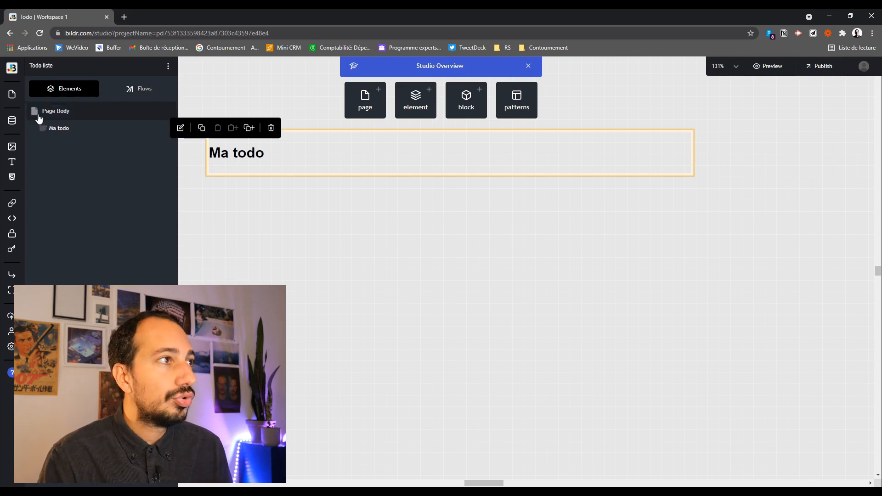
Create a new data collection named Tasks
click(12, 94)
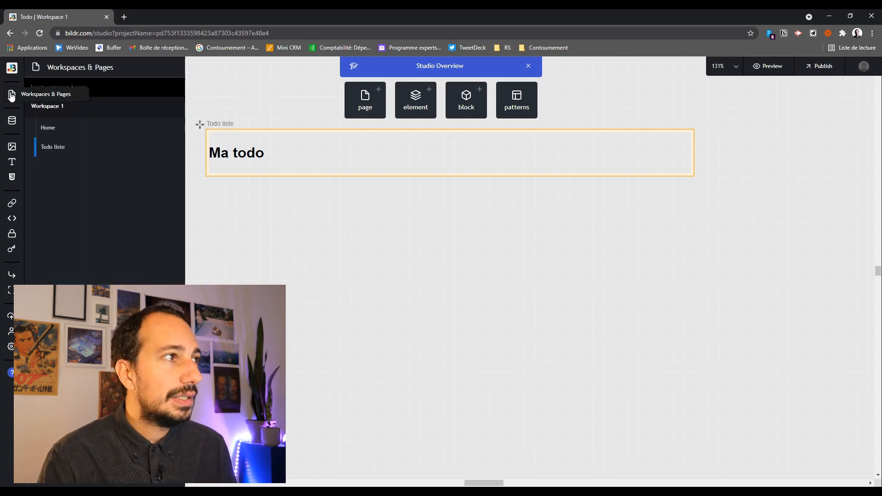
click(13, 121)
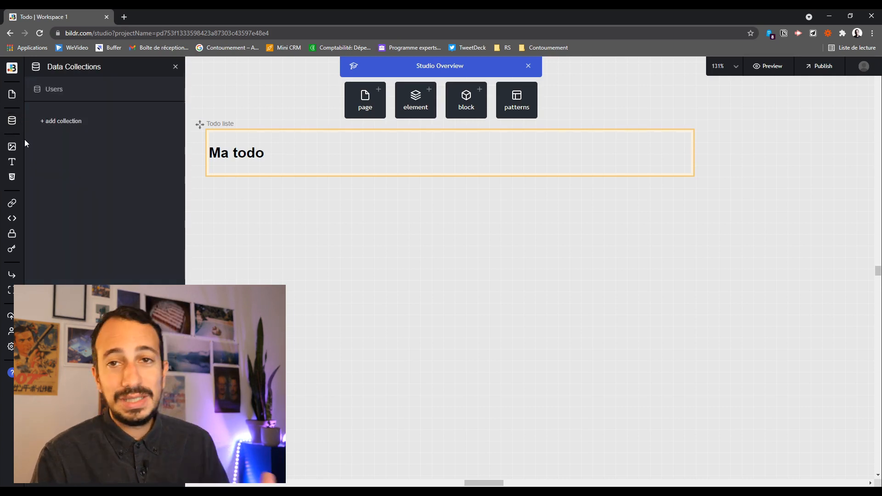
click(70, 121)
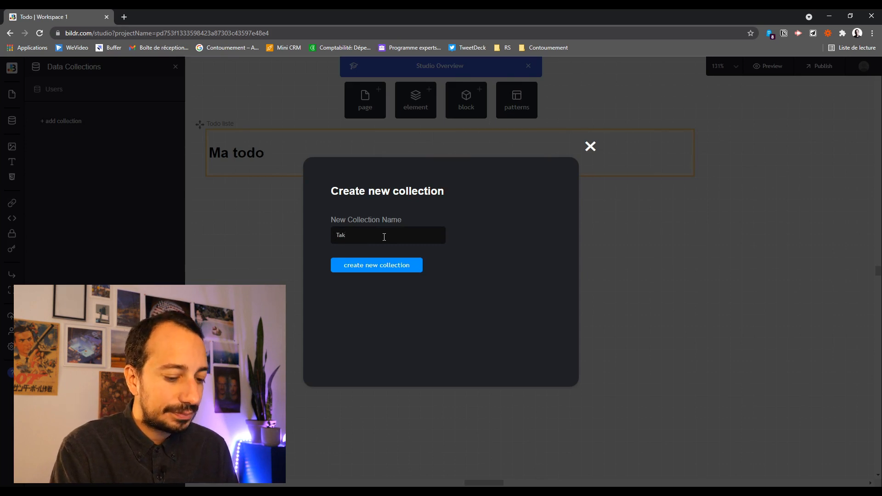
click(382, 270)
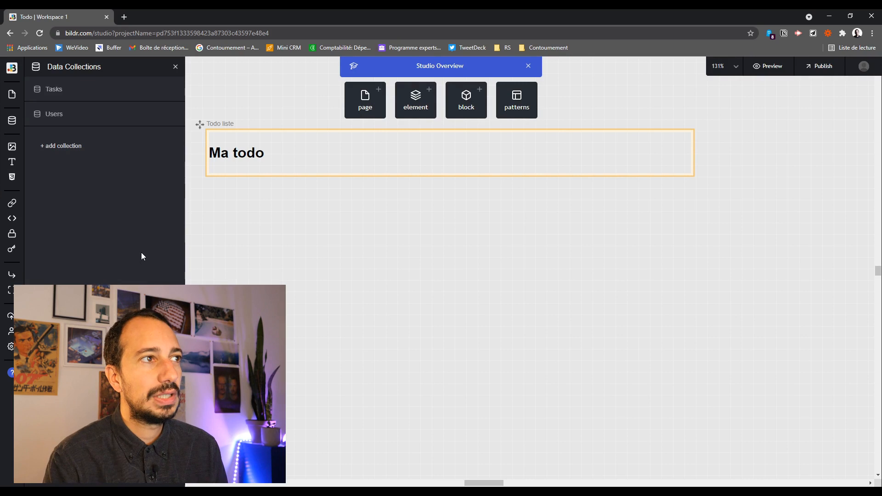
Add a field named Texte to the Tasks collection
click(93, 91)
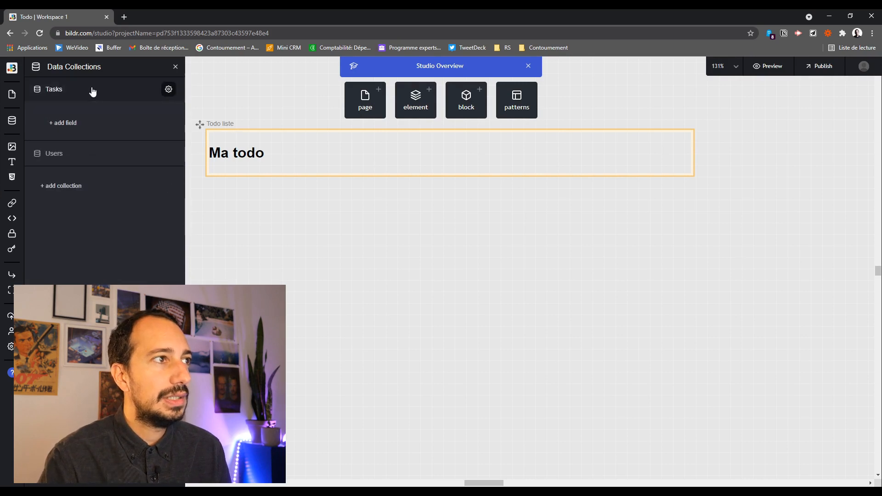
click(71, 126)
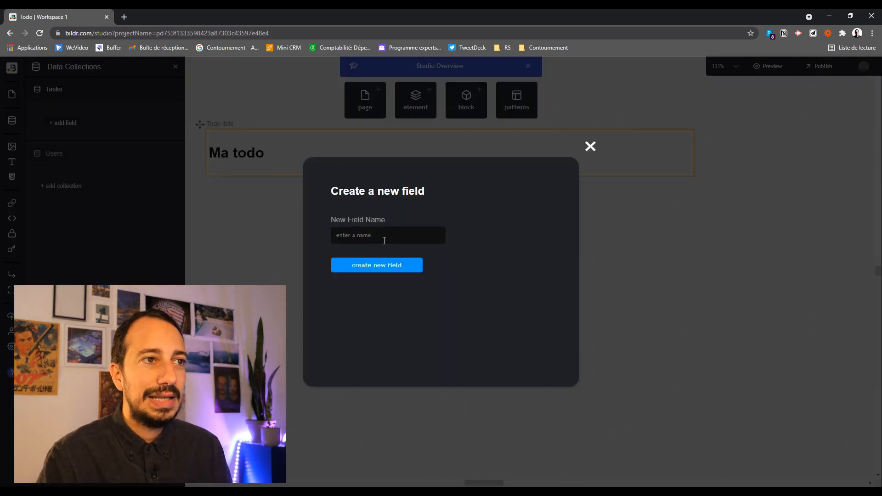
click(385, 238)
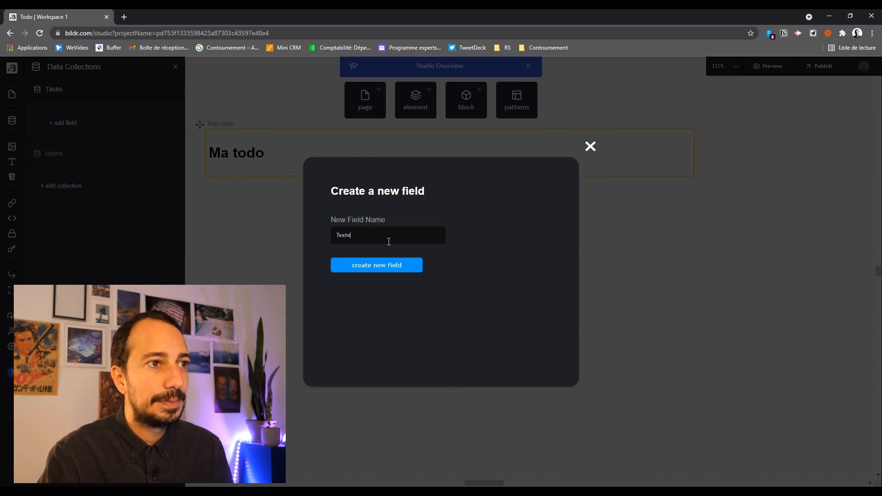
click(377, 265)
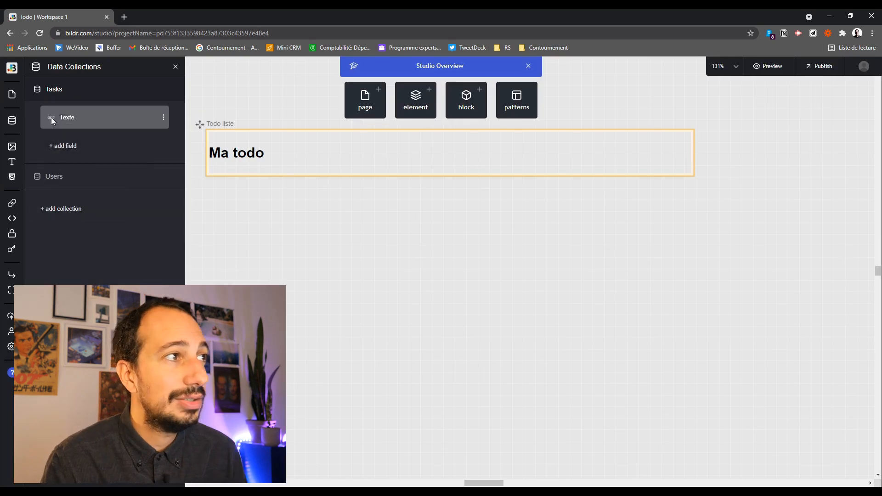
Add two more fields named Date and Fini to the Tasks collection and close the data collections
click(63, 145)
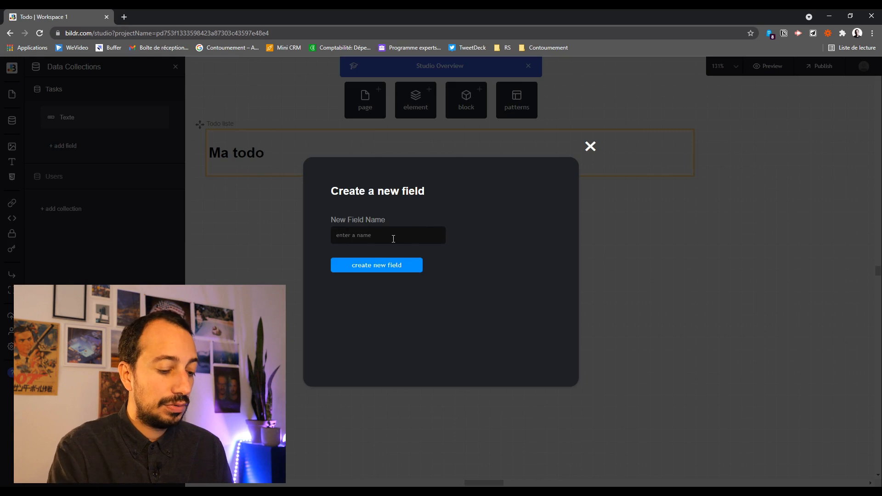
click(388, 265)
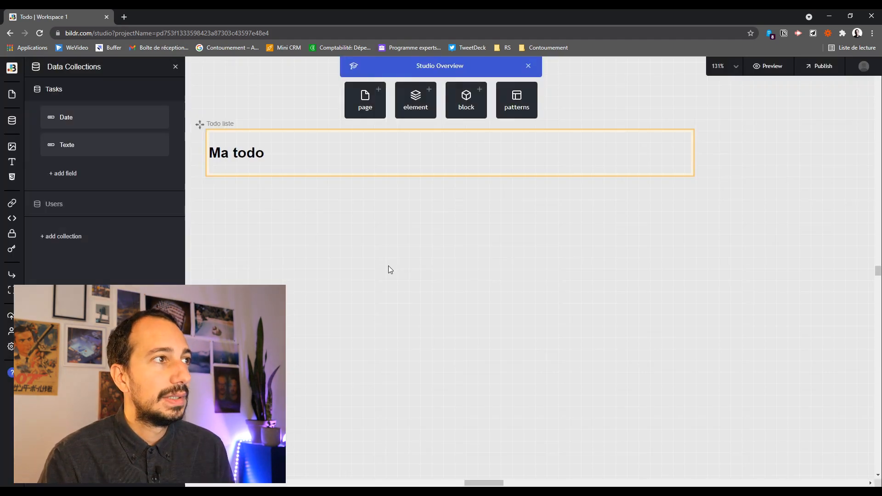
click(62, 174)
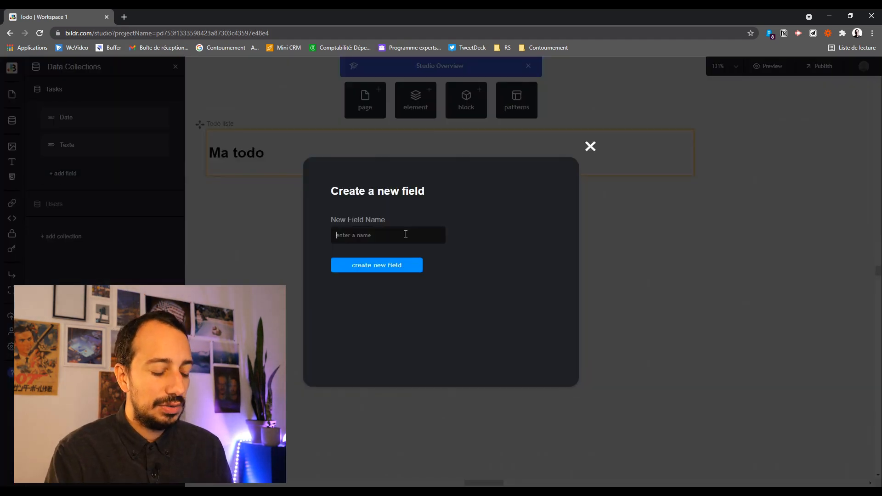
text(Fini)
click(391, 270)
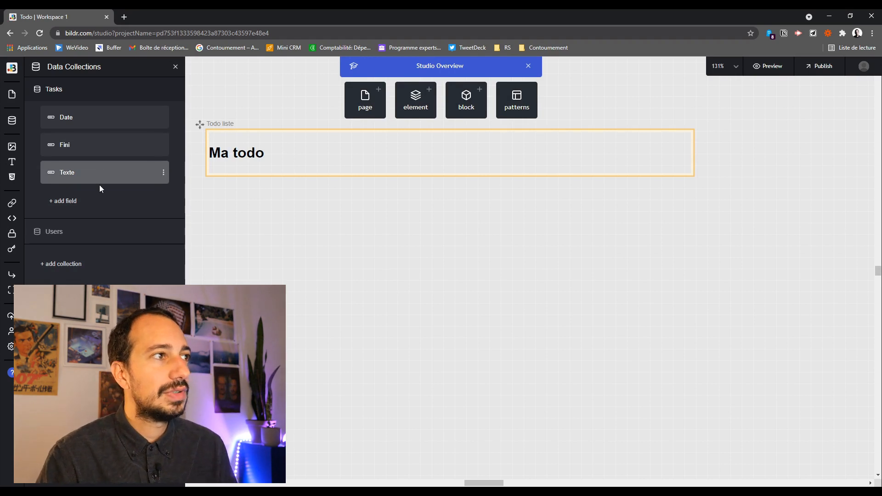
click(346, 312)
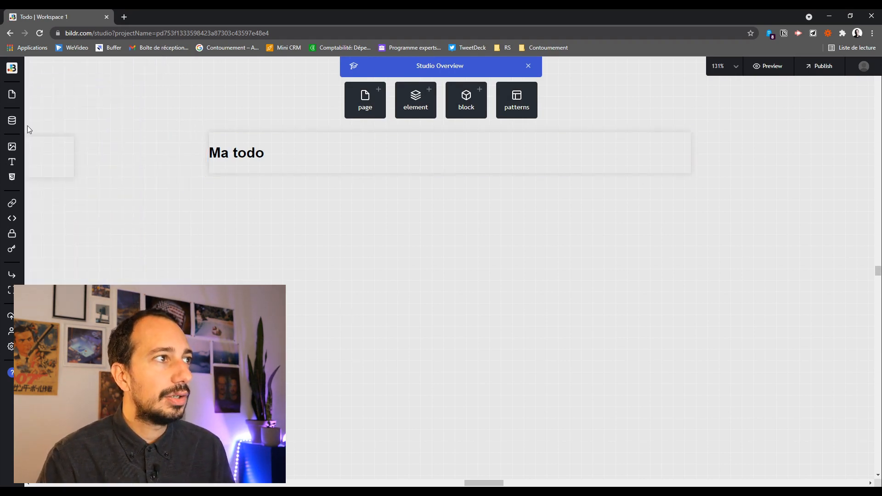
View the project's image assets window and the settings of the viewport font, closing each one
click(12, 151)
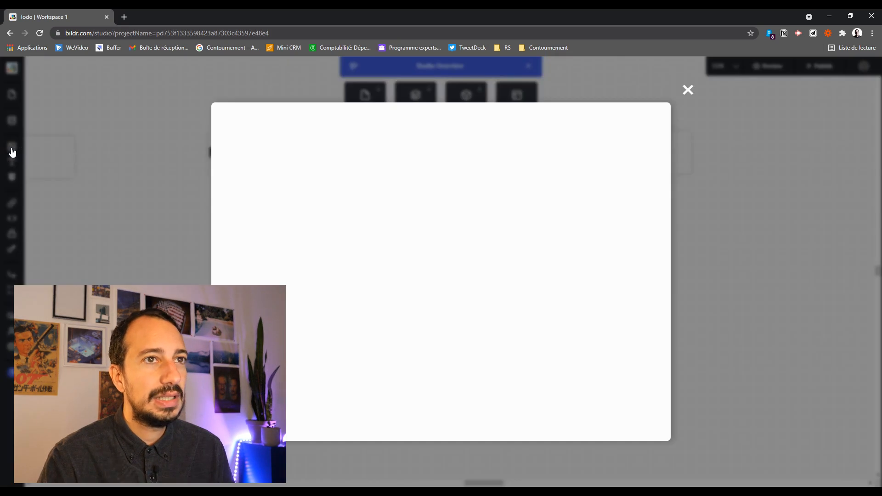
click(689, 91)
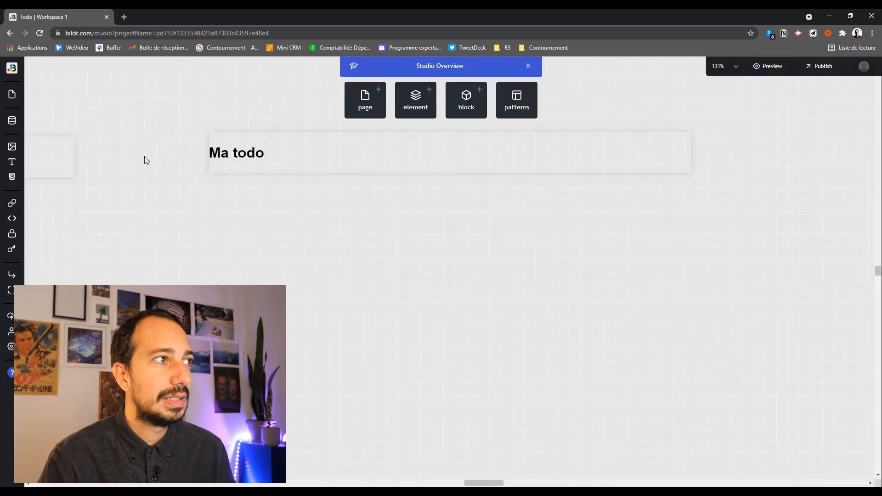
click(16, 164)
click(53, 116)
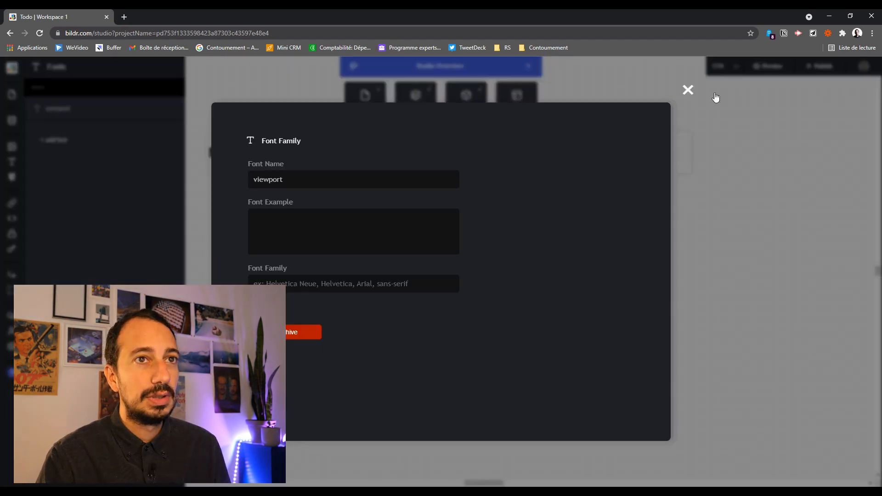
click(688, 90)
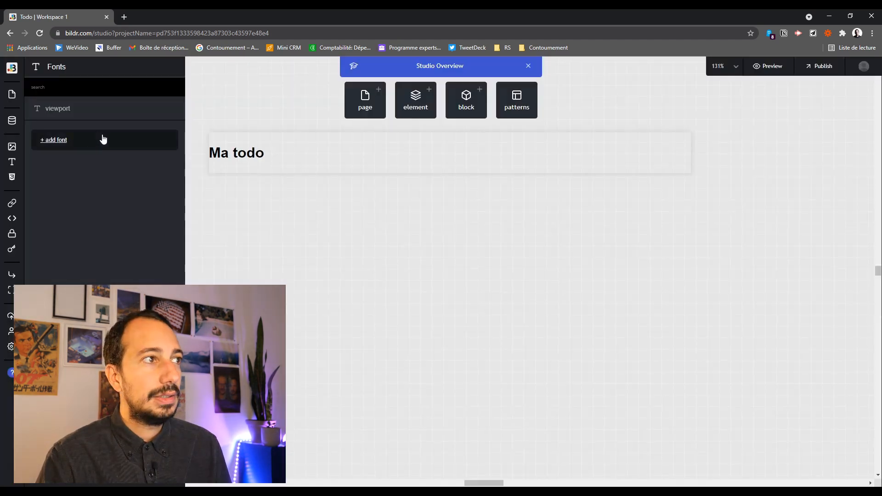
Examine the new font form's URL and file upload options, and close it without creating a font
click(101, 141)
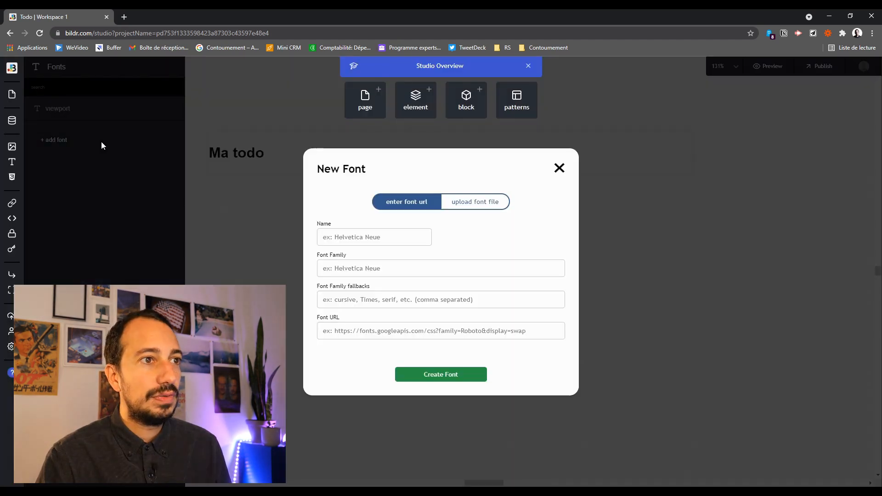
click(496, 207)
click(388, 207)
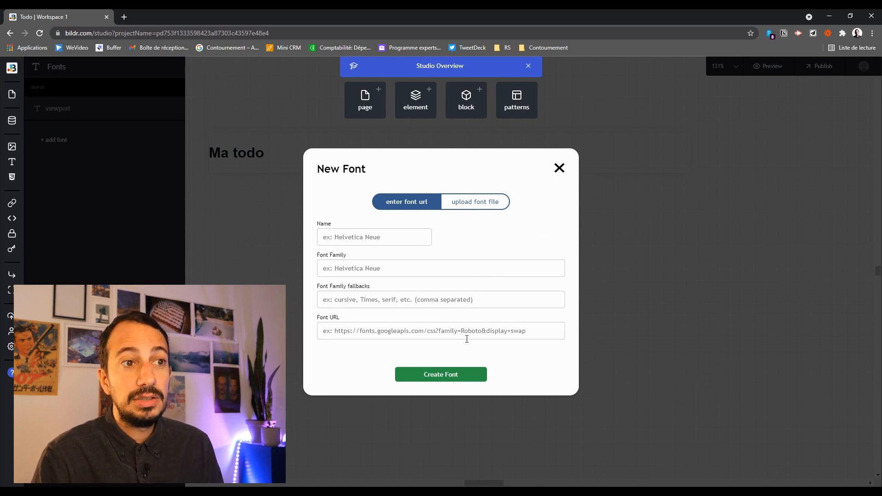
mouse_move(561, 171)
mouse_down()
mouse_move(518, 302)
mouse_move(550, 181)
mouse_up()
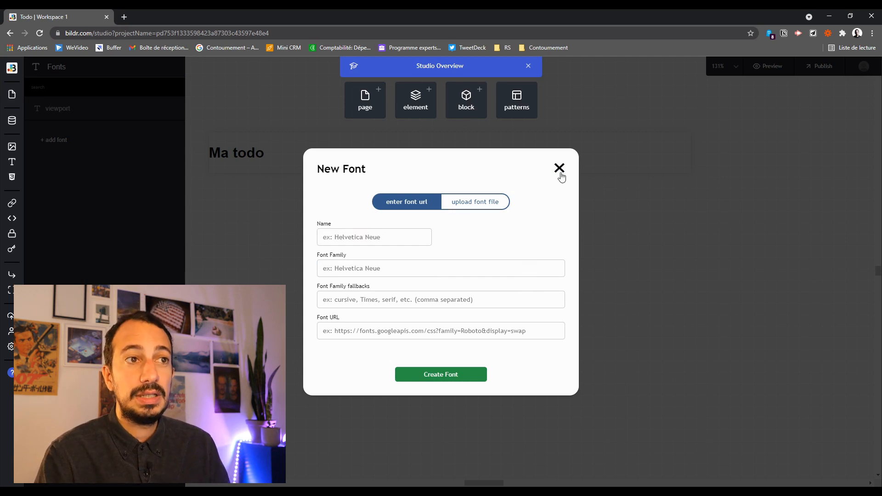
click(560, 169)
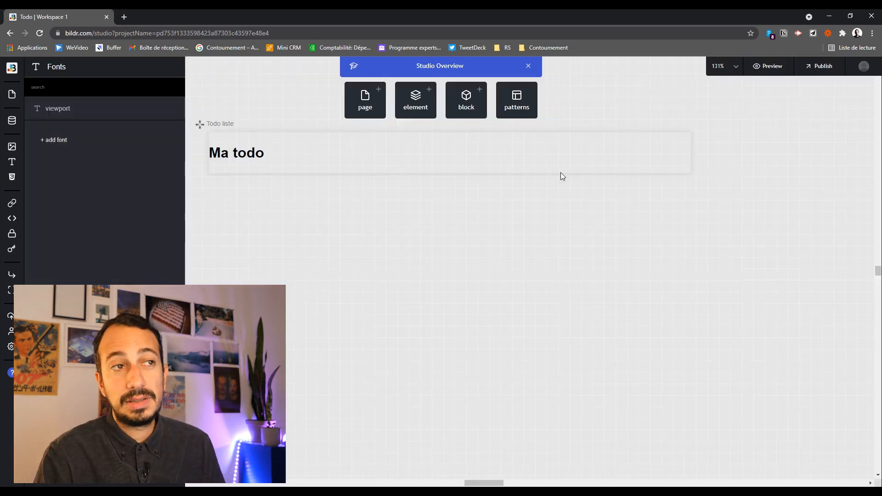
Look through the project's style classes and its URL routes, closing each window
click(13, 180)
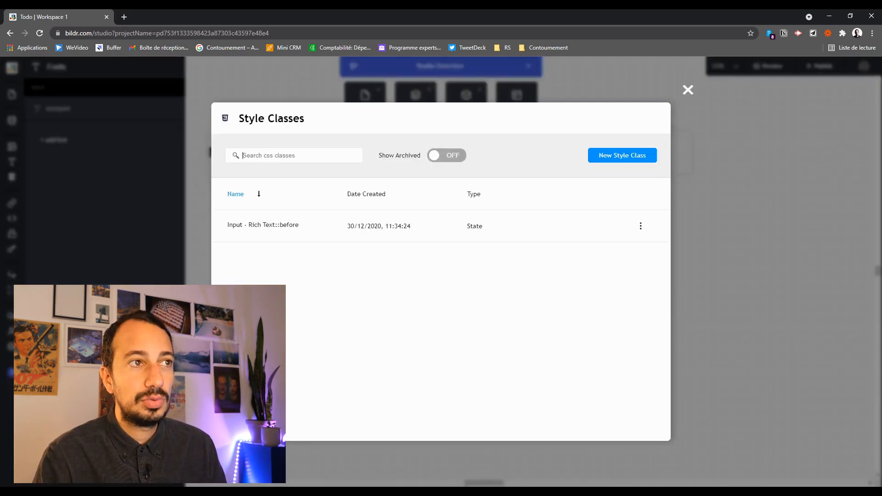
scroll(434, 325, down, 5)
scroll(433, 325, up, 5)
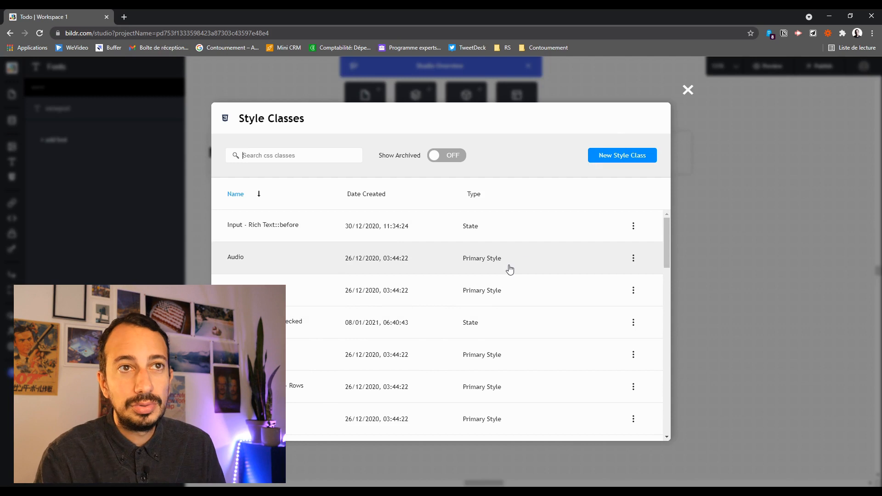
click(688, 90)
click(12, 203)
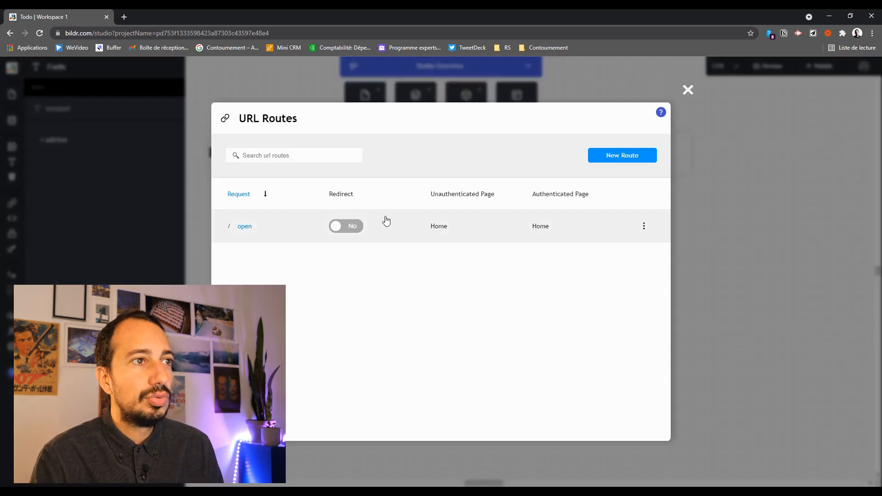
click(688, 90)
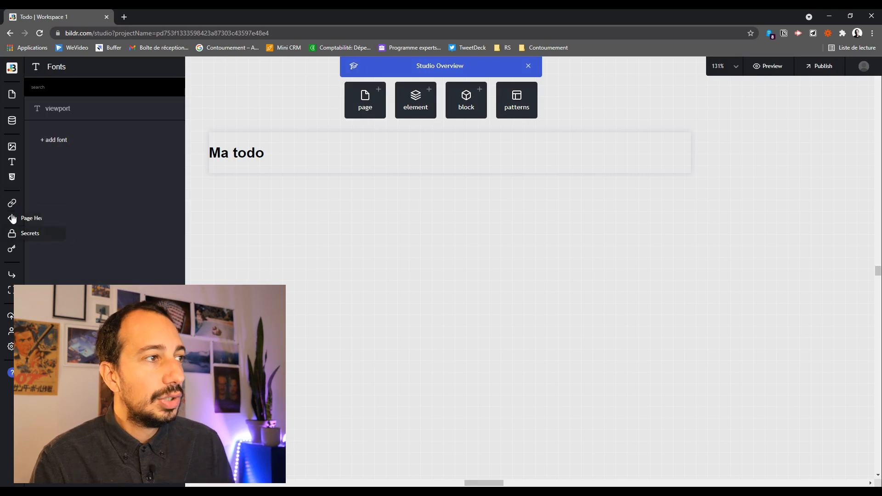
Look through the project's Secrets and Action Types windows, closing each one
click(12, 234)
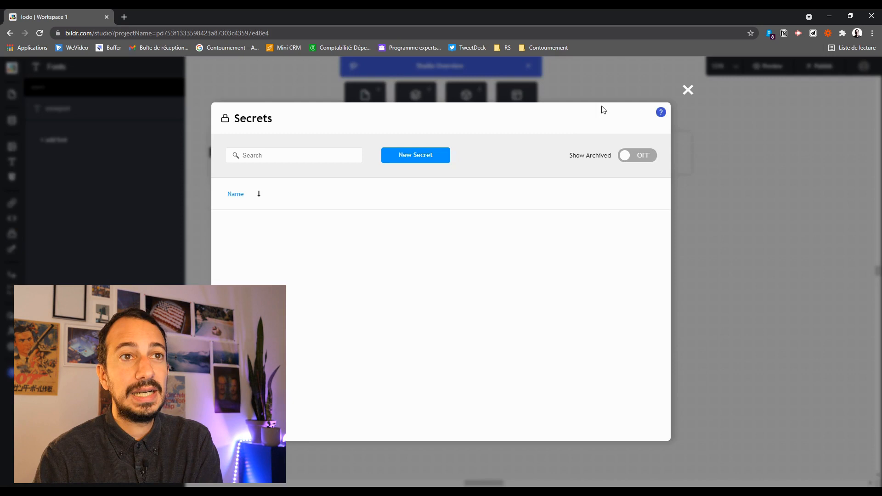
click(688, 91)
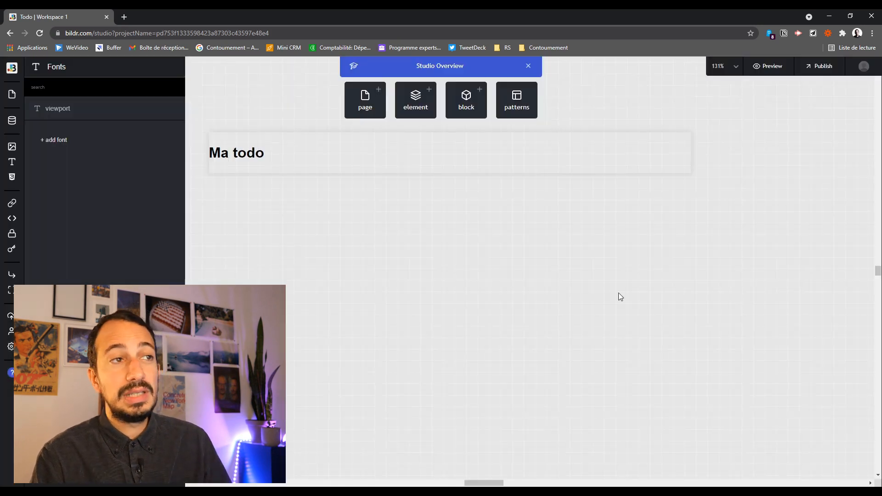
click(11, 275)
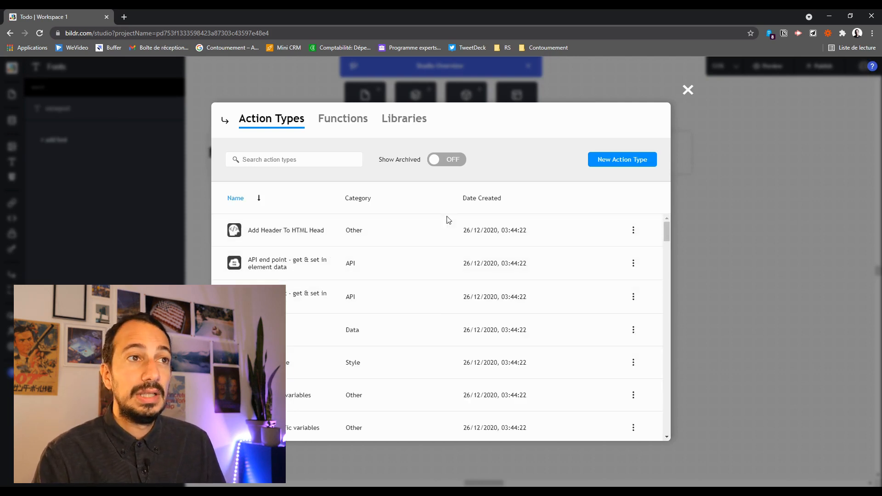
click(688, 89)
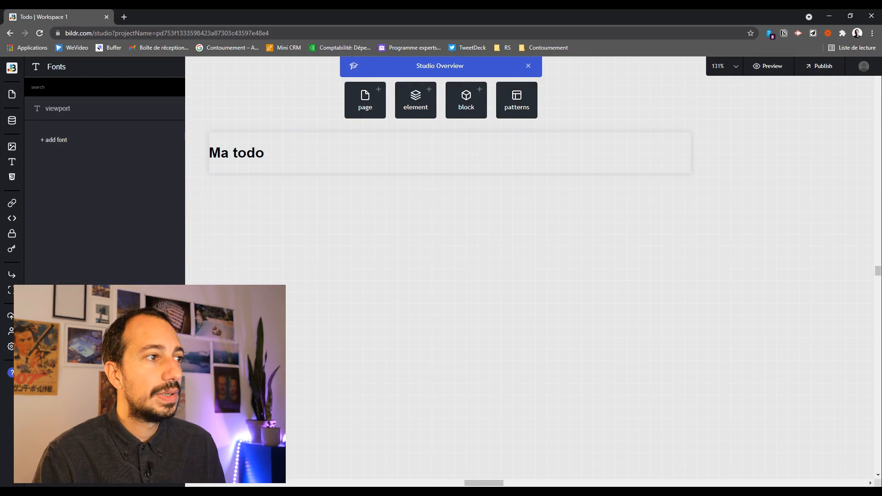
Add a Container element below the Ma todo heading on the Todo liste page
click(399, 173)
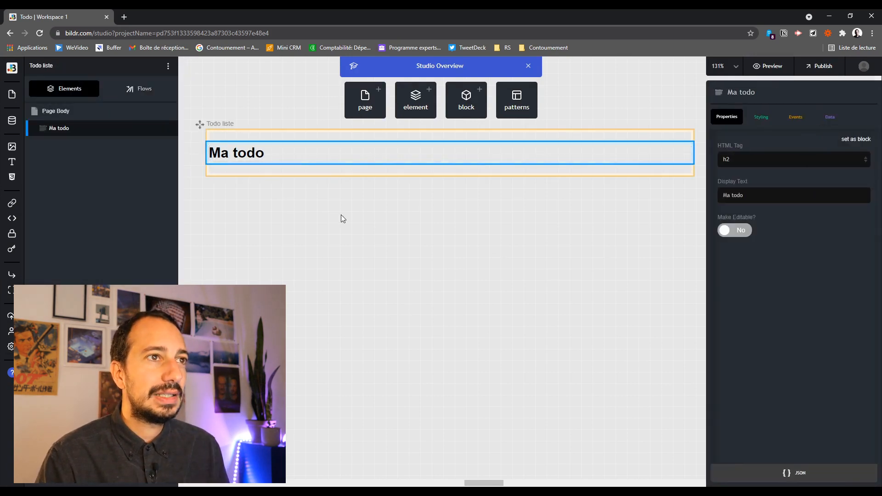
click(341, 214)
click(415, 97)
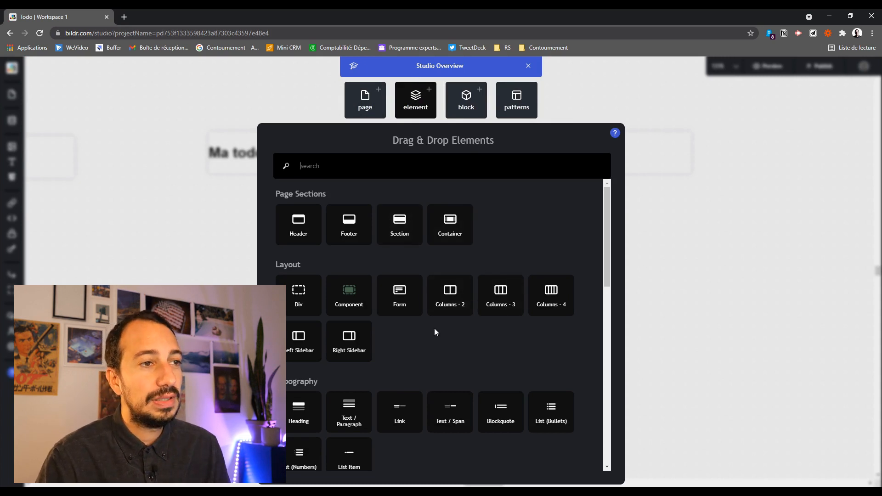
scroll(482, 299, down, 1)
scroll(467, 295, up, 1)
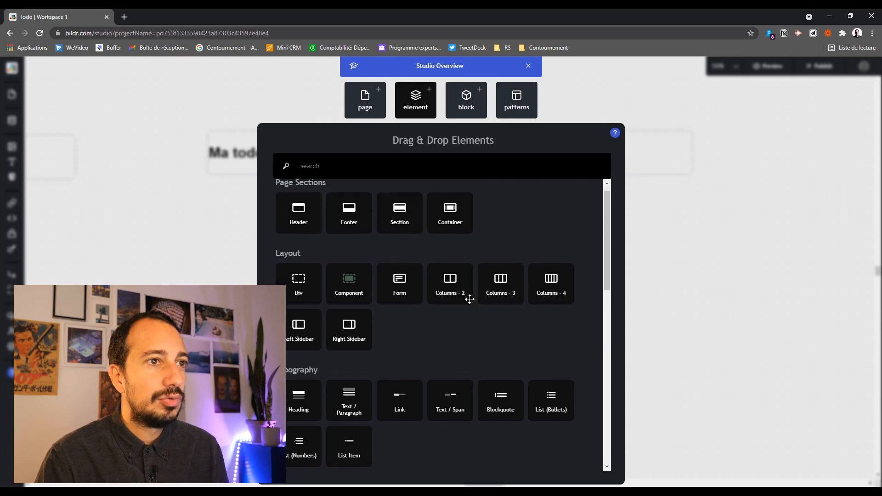
click(452, 227)
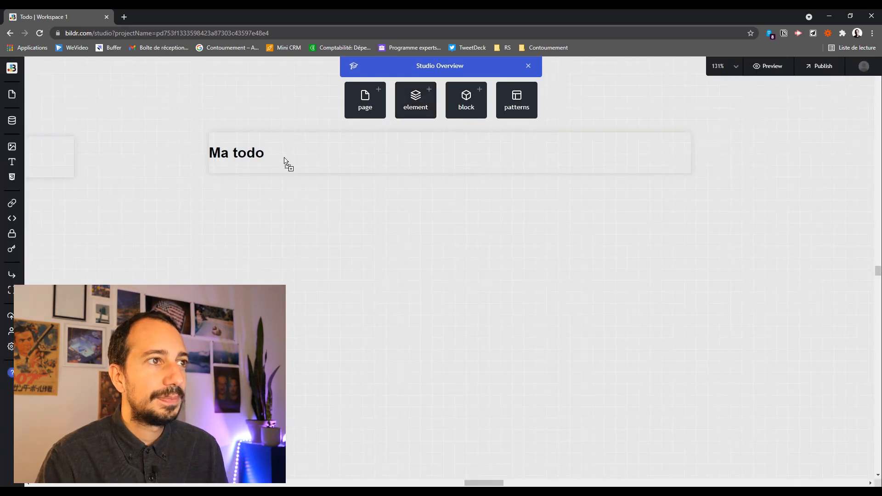
click(293, 165)
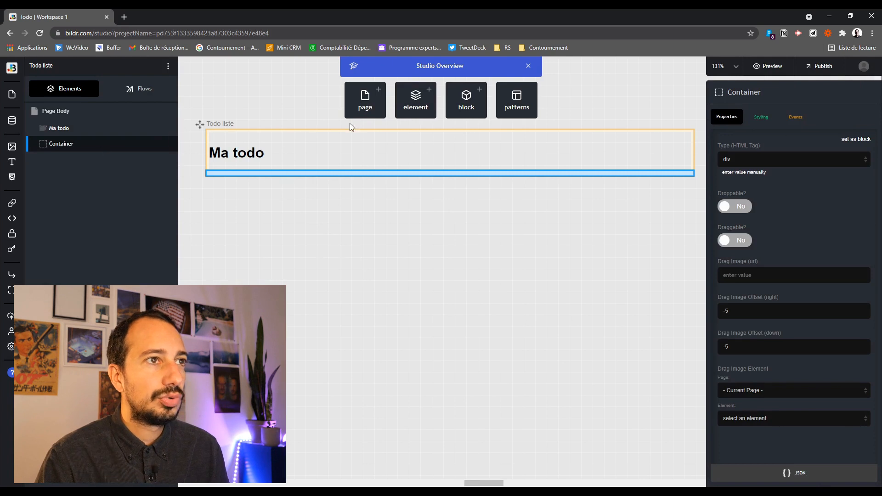
Place a Grid List element from the data display elements inside the Container
click(416, 101)
scroll(440, 338, down, 5)
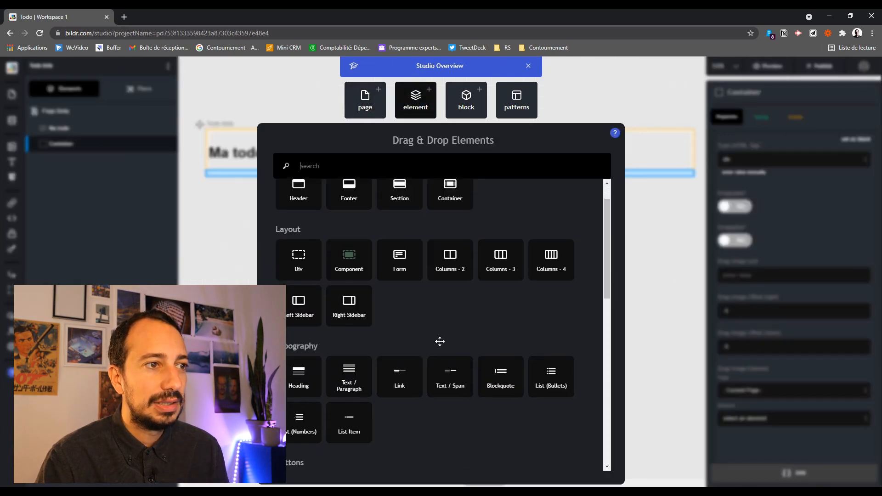
scroll(515, 318, down, 2)
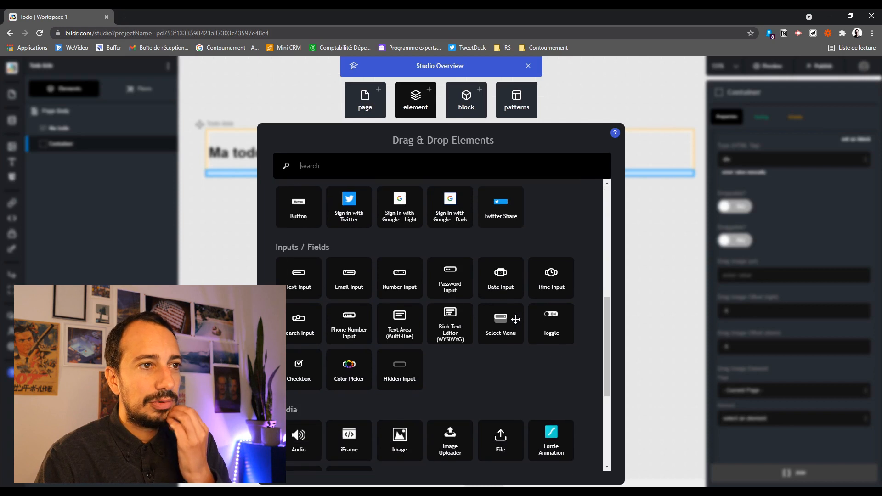
scroll(462, 367, down, 3)
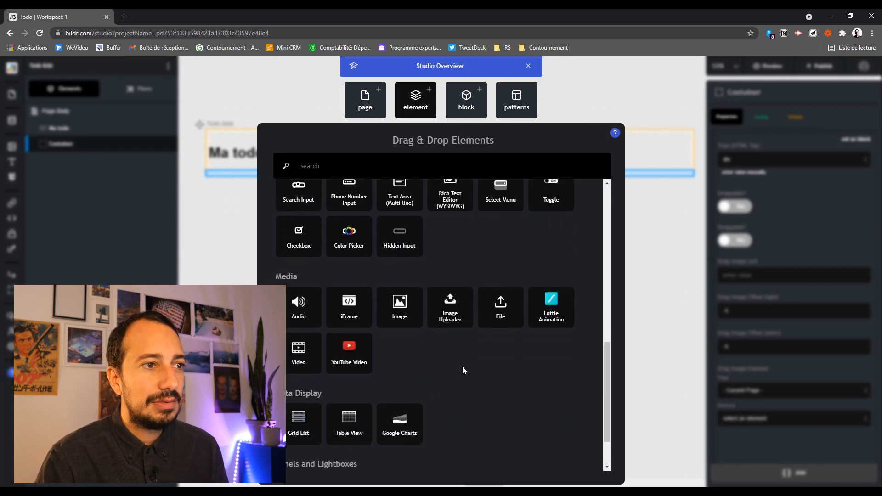
scroll(387, 364, down, 1)
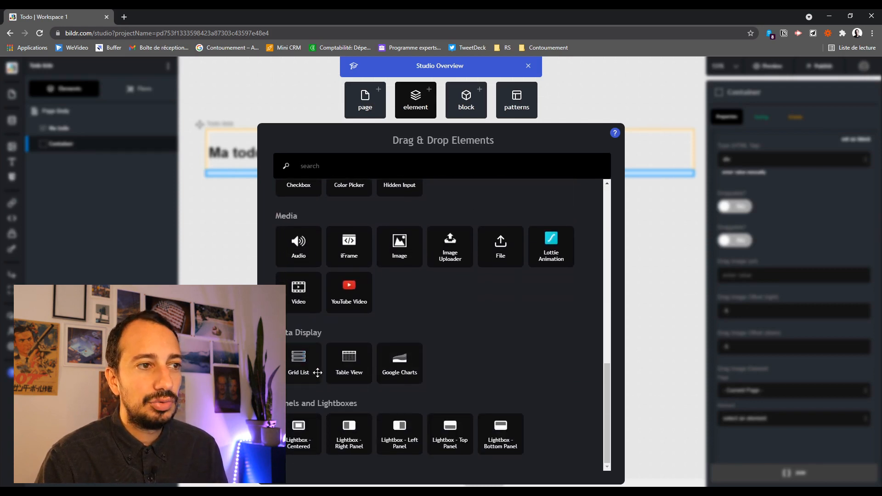
drag(303, 372, 81, 144)
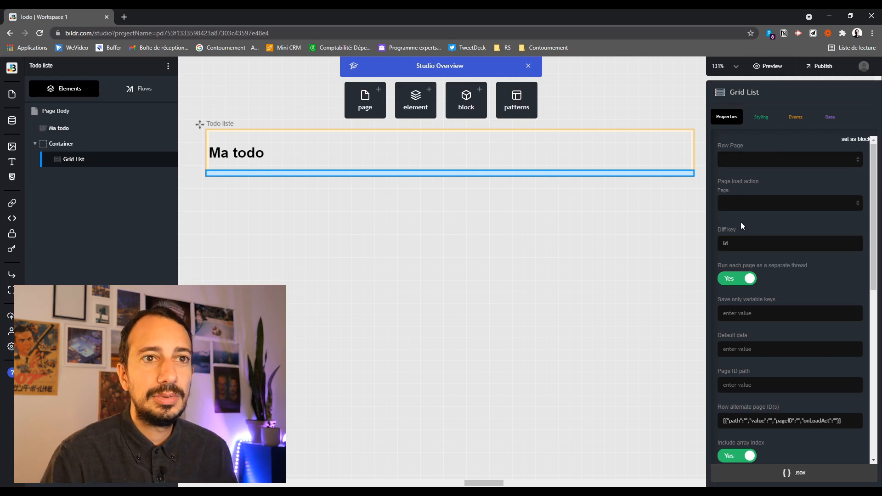
Bind the Grid List to the Tasks data collection as a collection list and add a field entry
scroll(752, 220, down, 5)
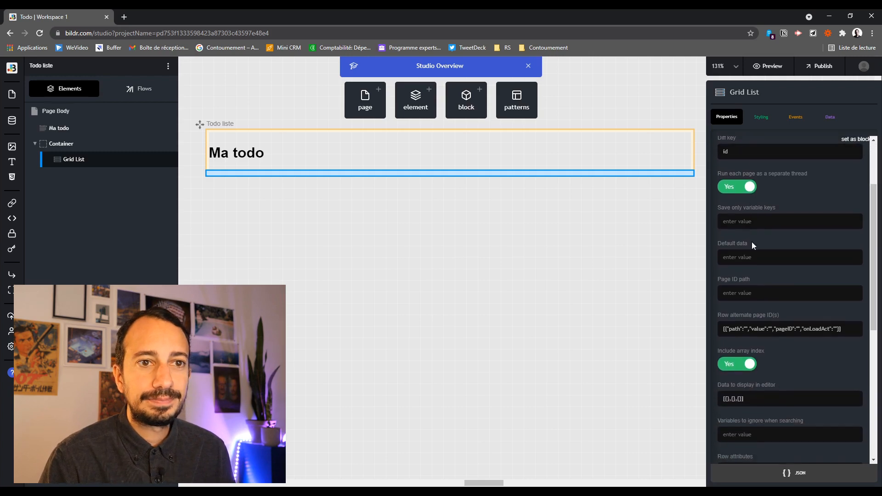
click(830, 117)
click(834, 143)
click(790, 178)
click(759, 216)
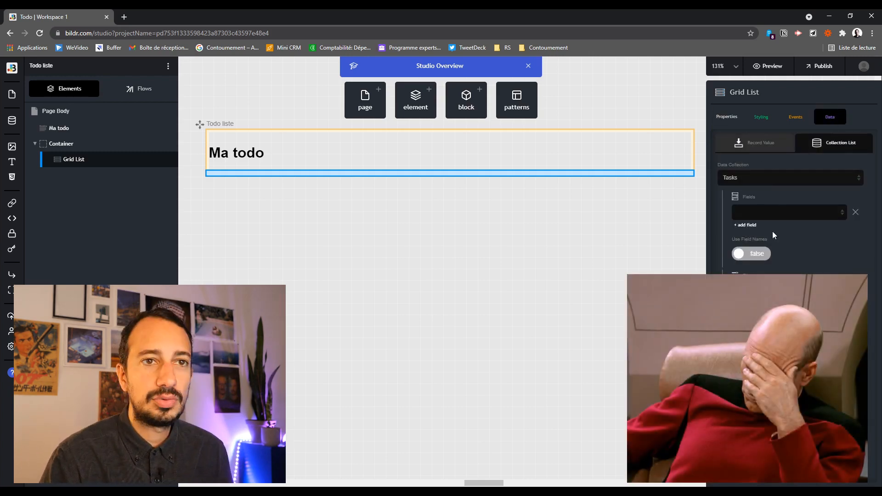
click(747, 224)
View the Tasks data collection's properties window and close it
click(12, 120)
click(71, 90)
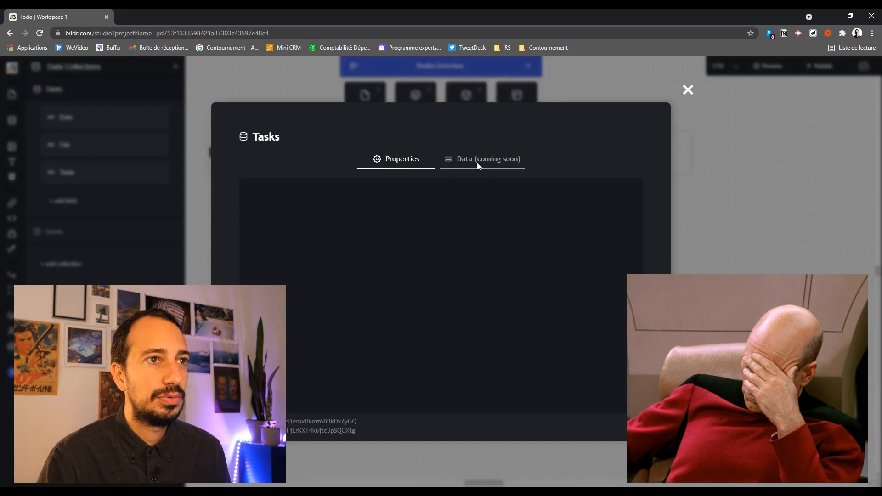
key(Escape)
Add an h3 heading with the text Liste above the Grid List in its Container
click(141, 132)
click(249, 128)
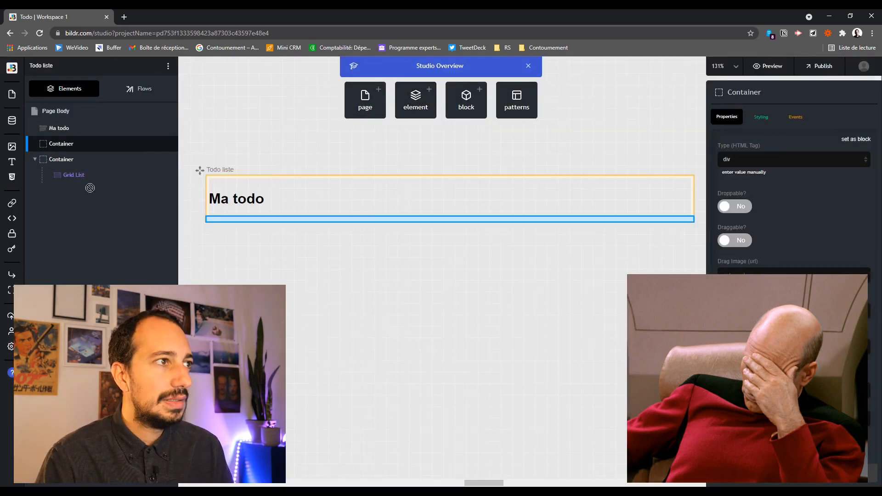
drag(90, 188, 305, 230)
text(Liste)
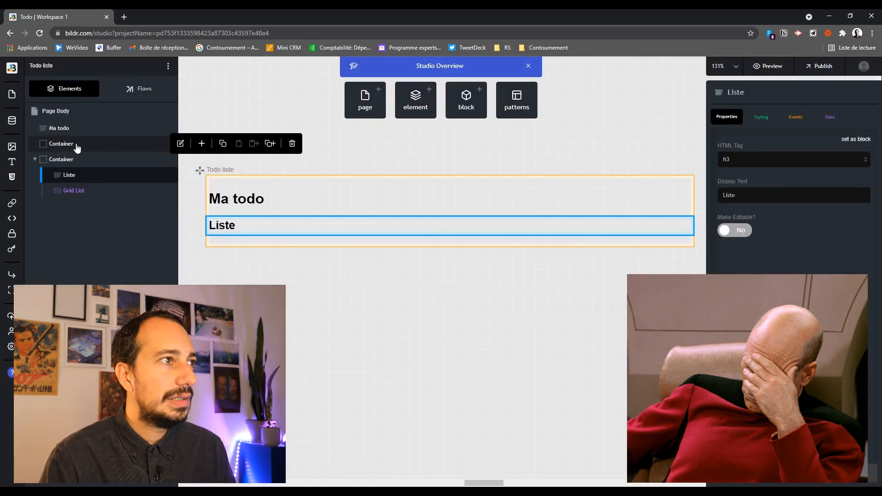
Add a heading with the text Ajout to the first Container and place a Text Input below it
double_click(285, 230)
text(Ajout)
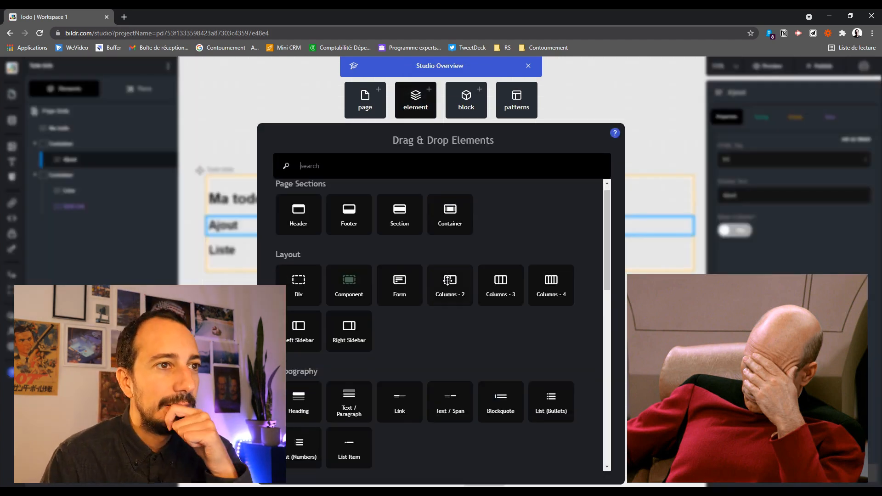
scroll(397, 304, down, 5)
drag(299, 220, 102, 198)
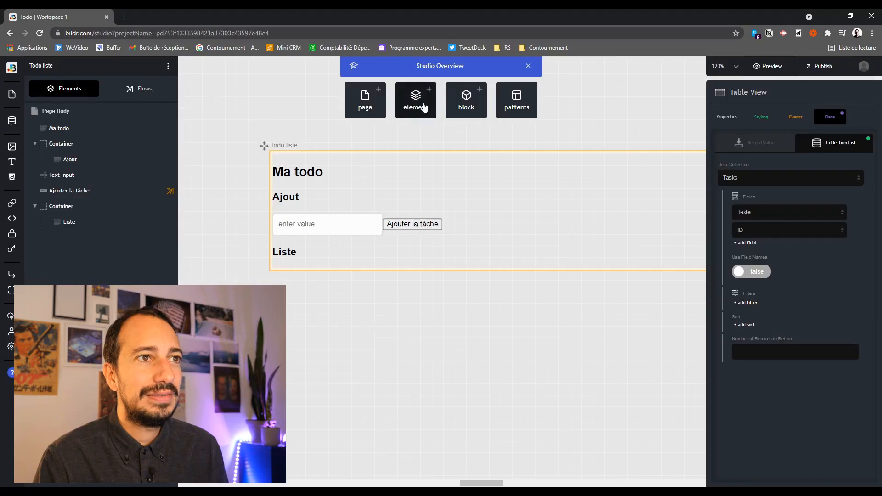
Add a Table View element below the Container that holds the Liste heading
click(425, 108)
scroll(346, 288, down, 5)
scroll(367, 264, down, 6)
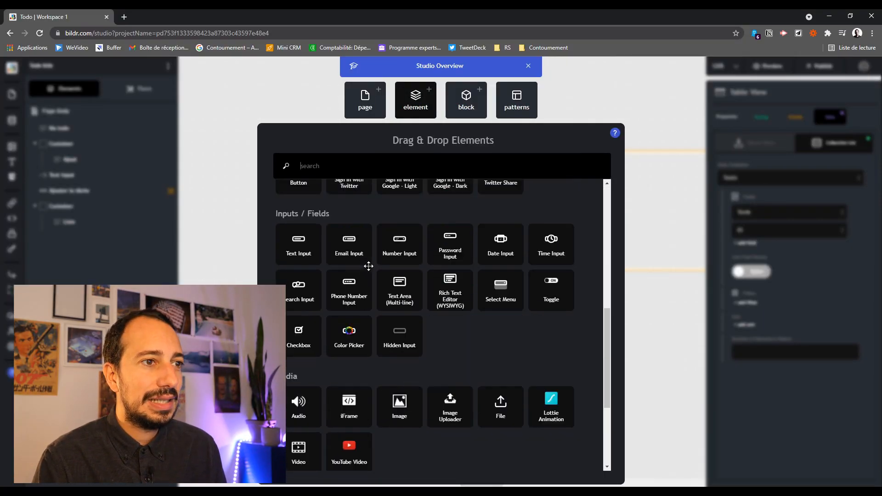
drag(345, 379, 67, 230)
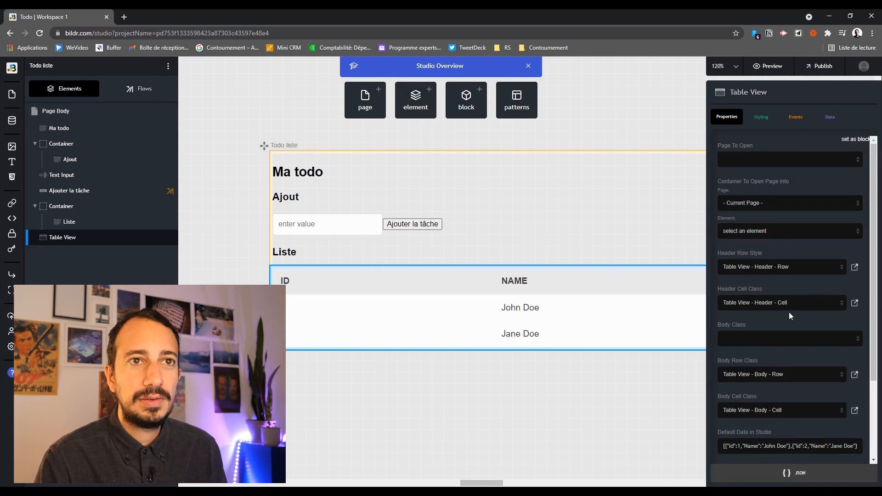
Review the Table View's properties and bind it to the Tasks collection with the Texte field
scroll(786, 299, down, 1)
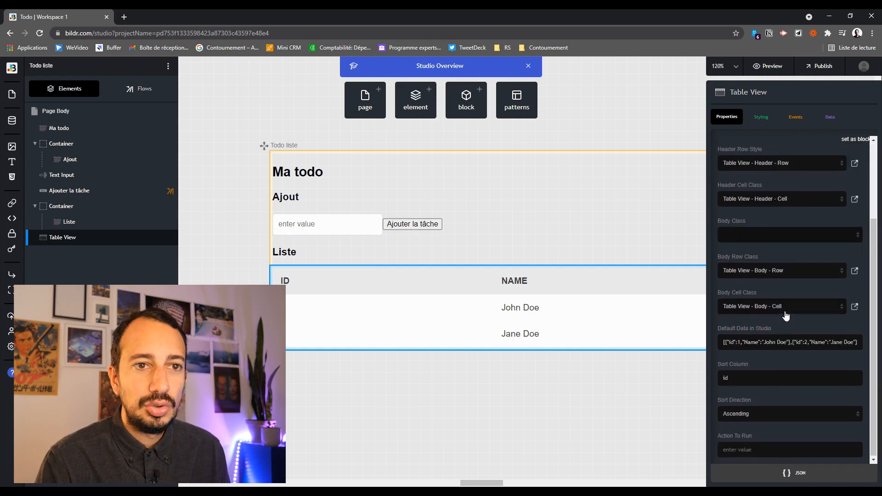
scroll(785, 314, up, 1)
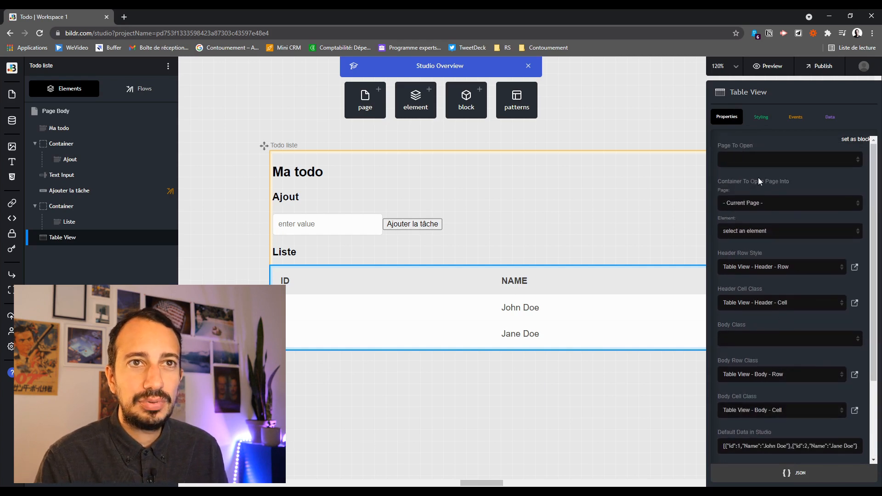
click(830, 118)
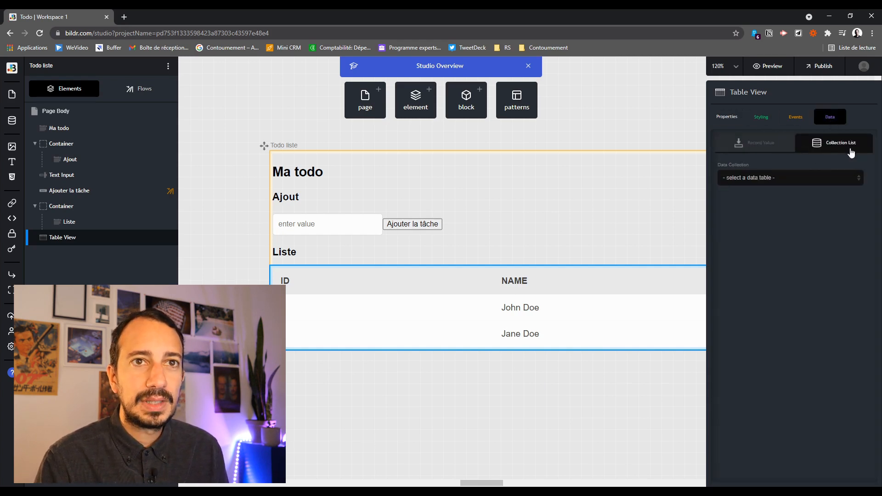
click(736, 212)
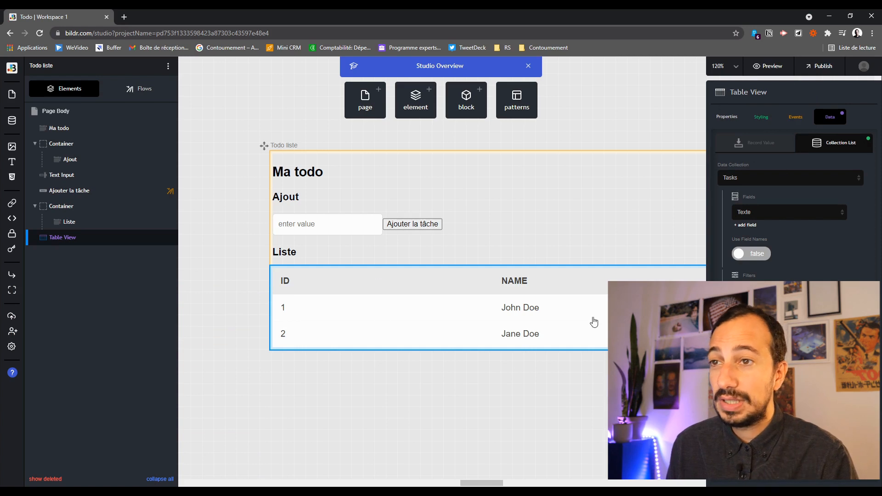
Preview the /todo page and examine the task table's header and rows
click(772, 68)
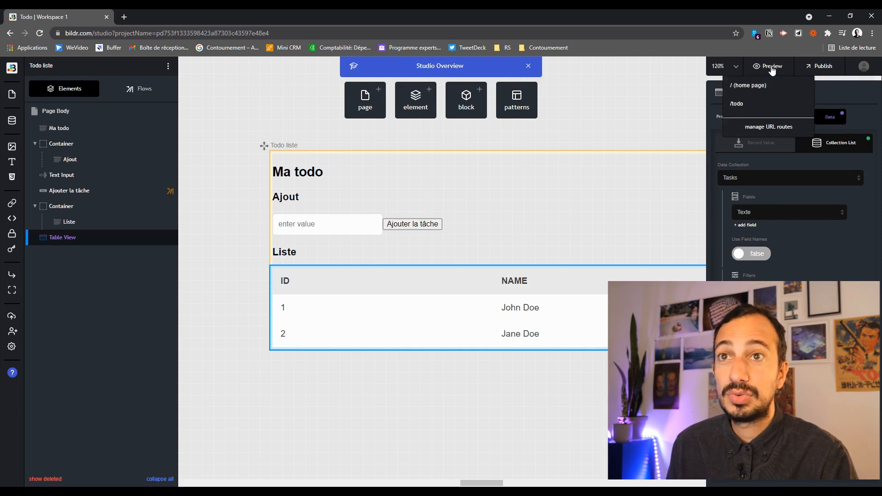
click(757, 105)
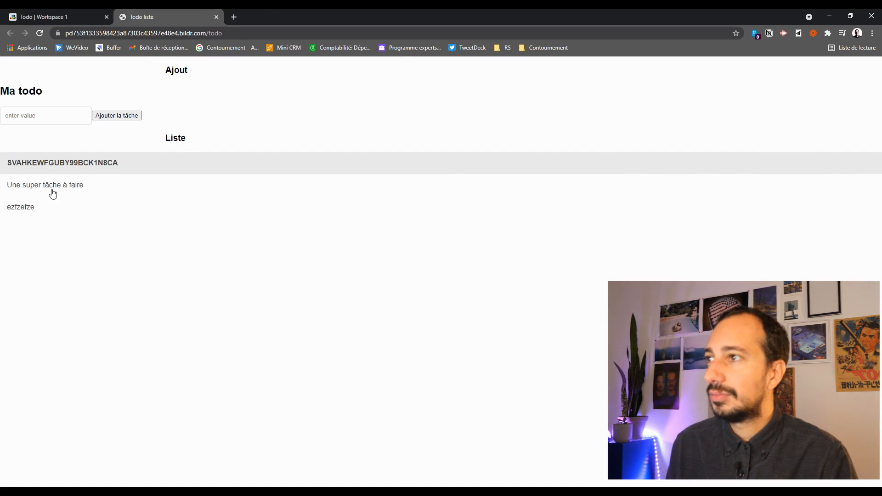
drag(139, 167, 33, 168)
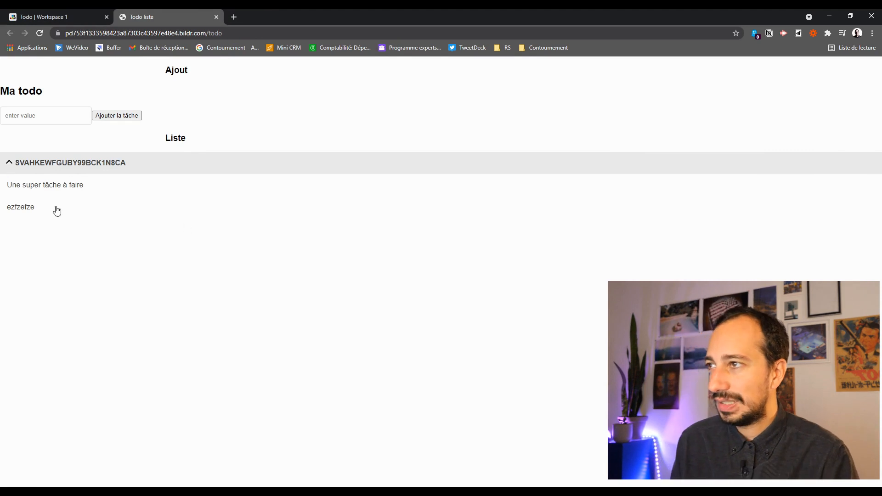
Add a task named "Une nouvelle tâche" through the form on the previewed page
click(68, 120)
text(Une no)
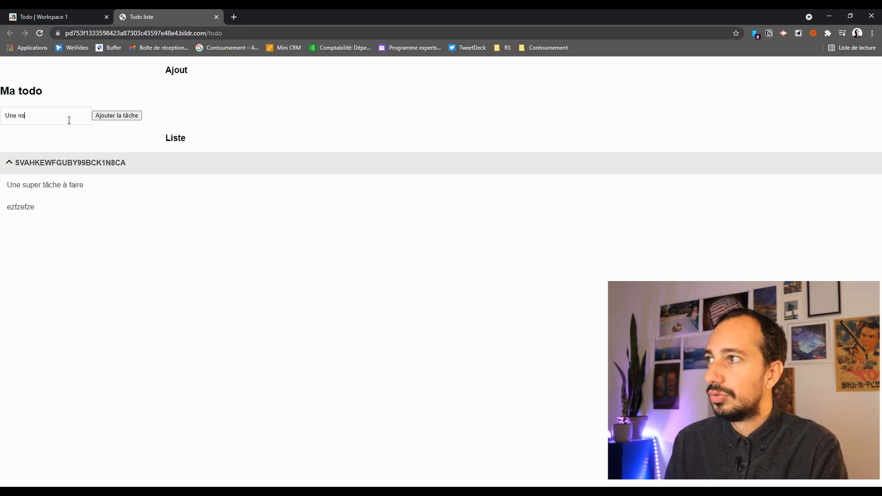
text(uvelle tâche)
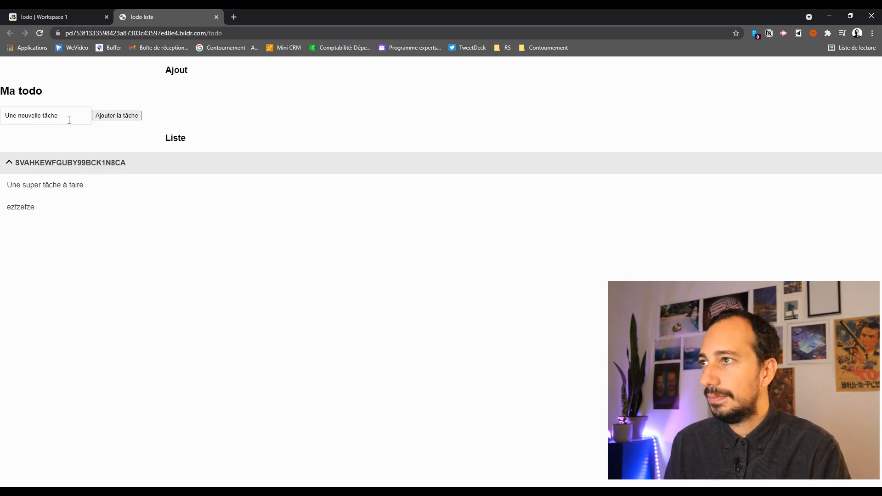
click(121, 116)
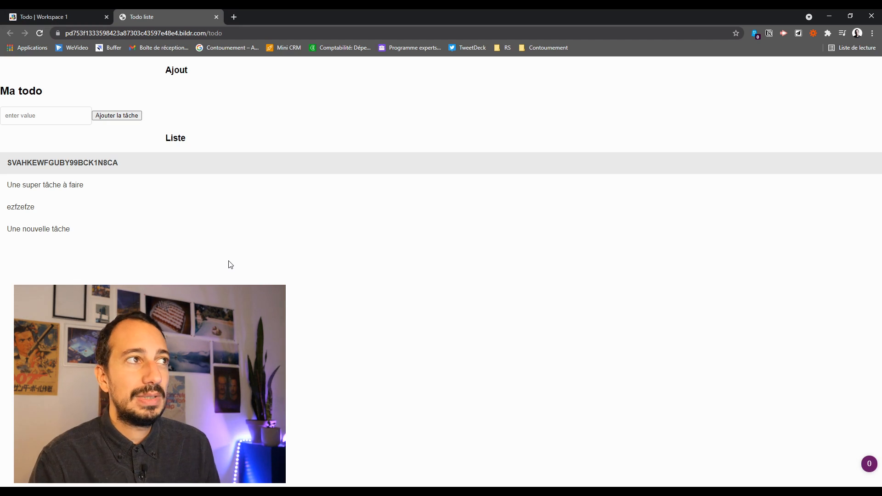
Return to the studio workspace and close the Todo liste preview
click(57, 23)
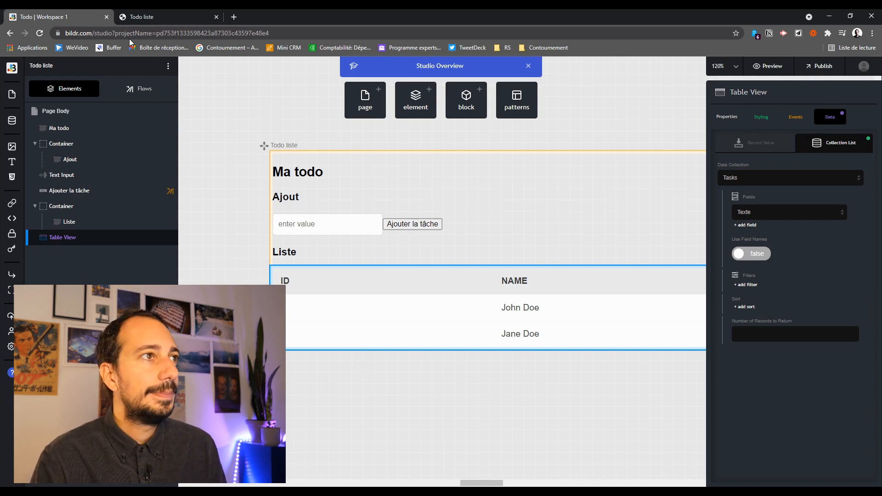
click(171, 19)
key(ctrl+w)
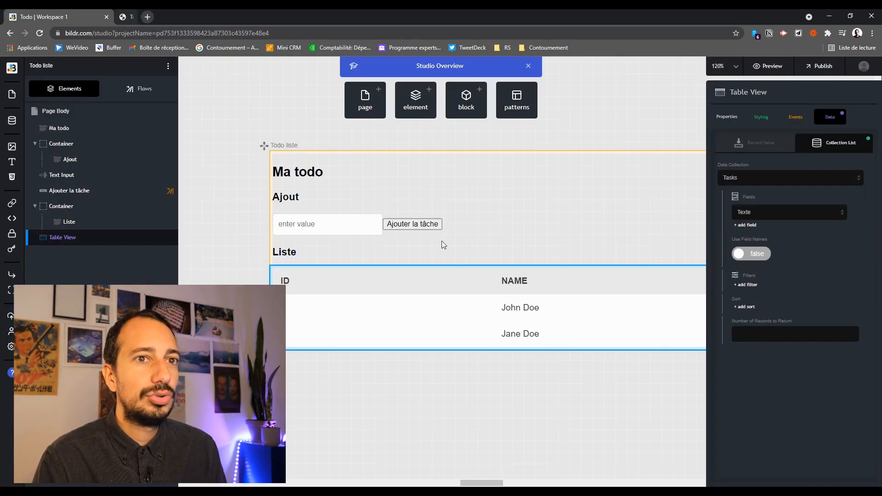
Examine the layout styling properties of the ContainerAjout container, from flex options to visibility, opacity and float
drag(528, 407, 494, 401)
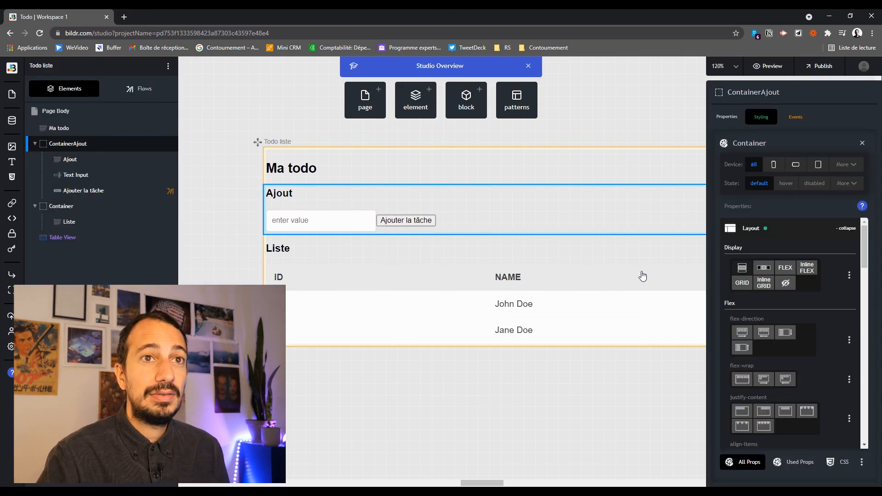
scroll(772, 285, down, 5)
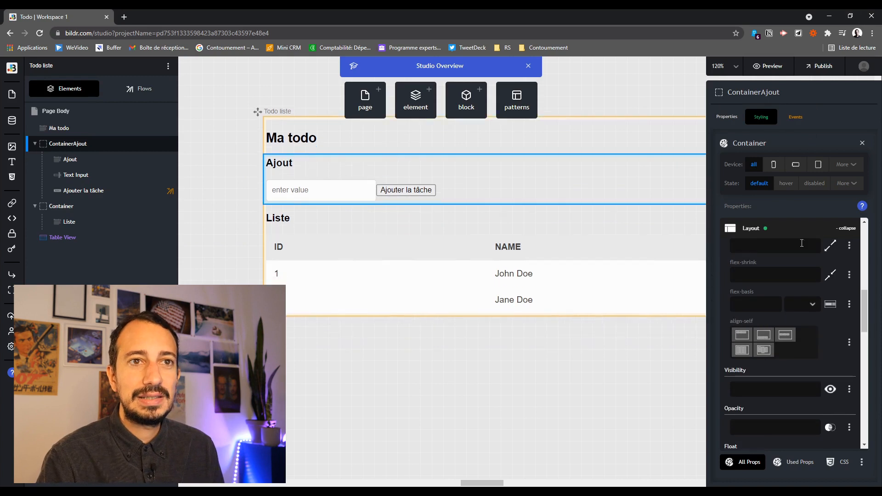
scroll(809, 253, down, 2)
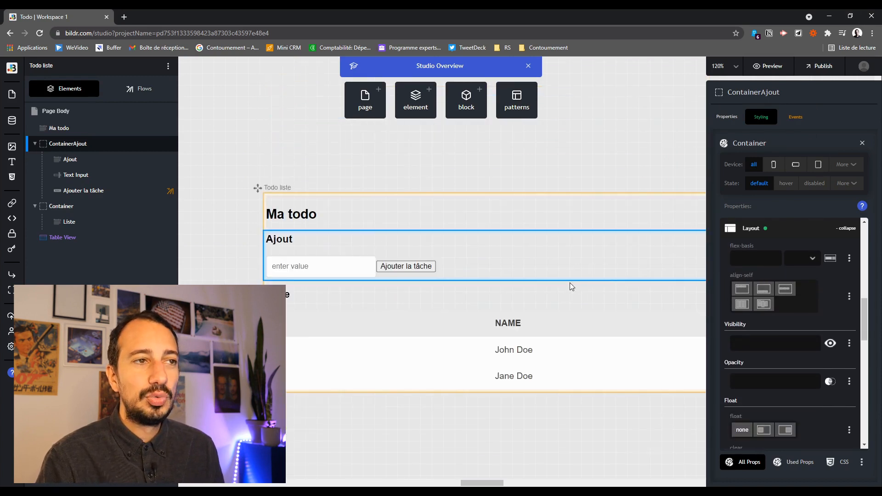
scroll(374, 388, down, 1)
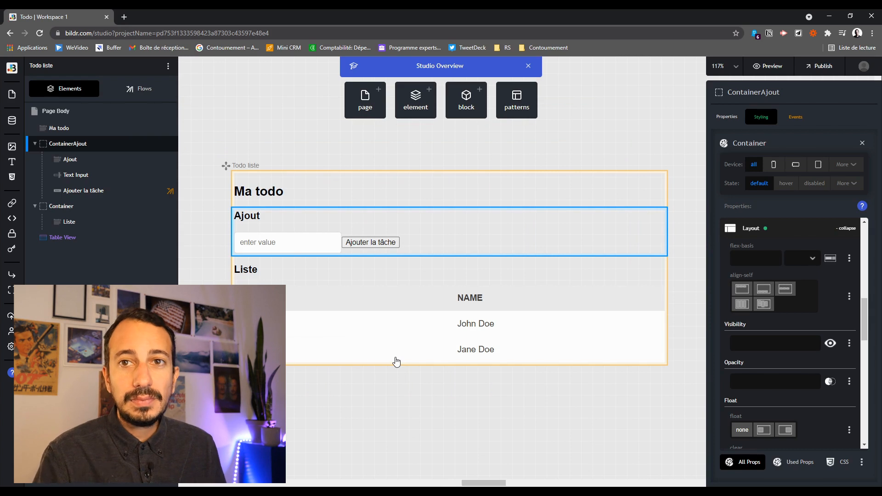
Open the publishing plans, compare the features of the Free, Launch and Pro offers, and close the plan selection
click(824, 67)
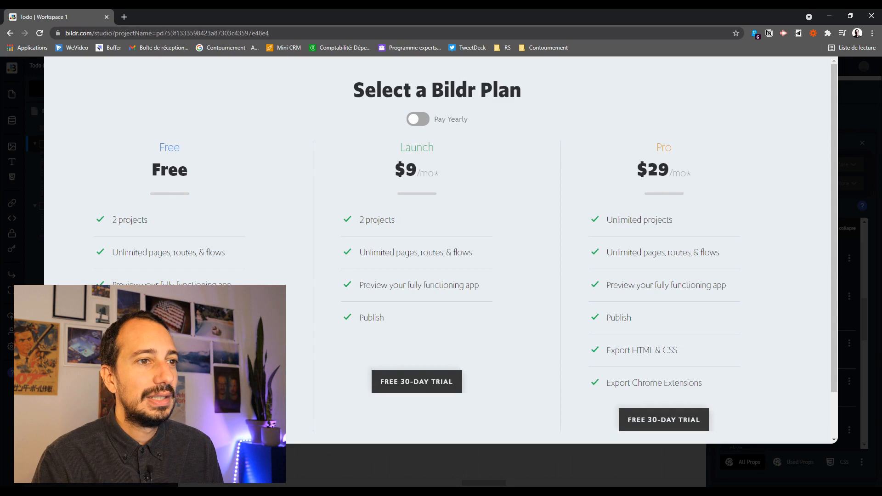
scroll(324, 365, down, 1)
scroll(479, 170, up, 1)
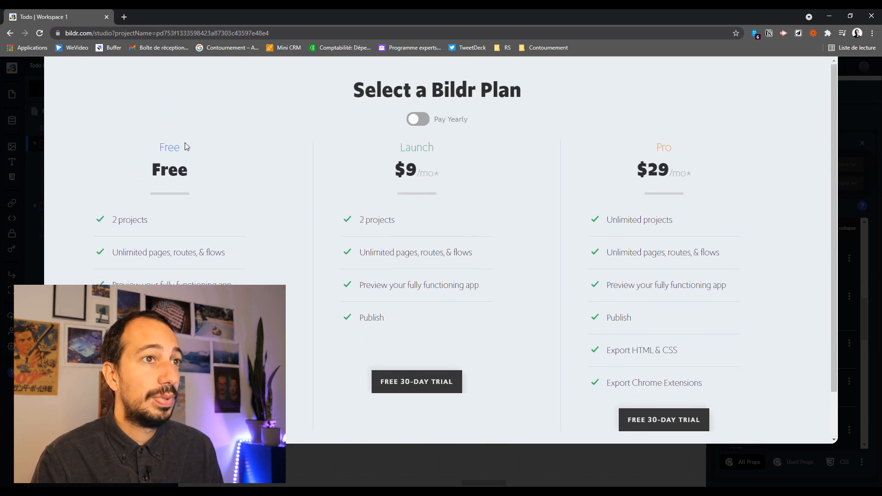
scroll(562, 191, down, 1)
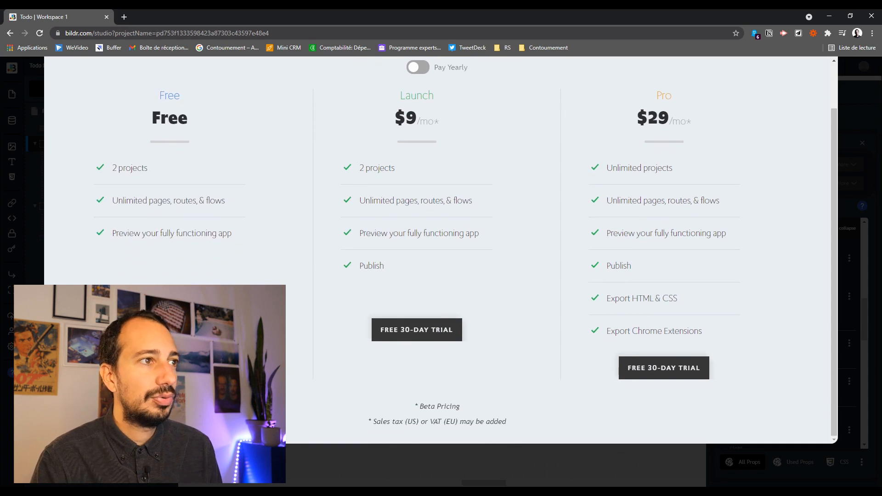
drag(106, 227, 223, 230)
click(223, 231)
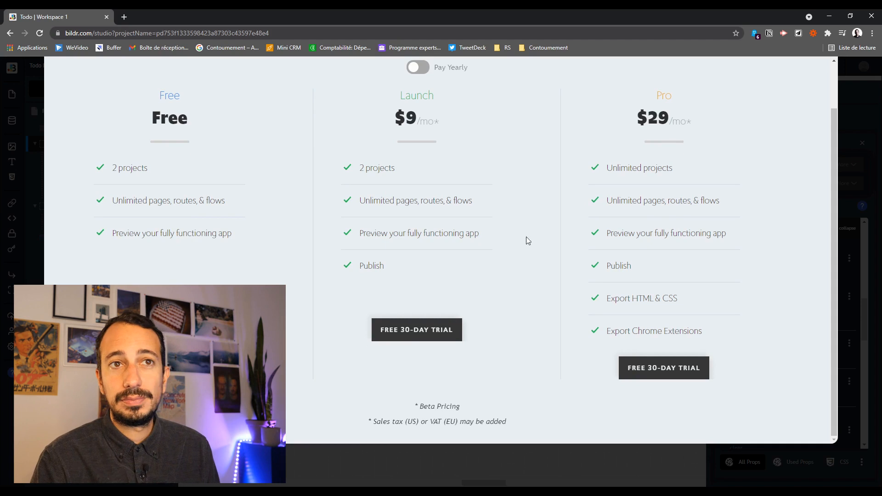
click(846, 80)
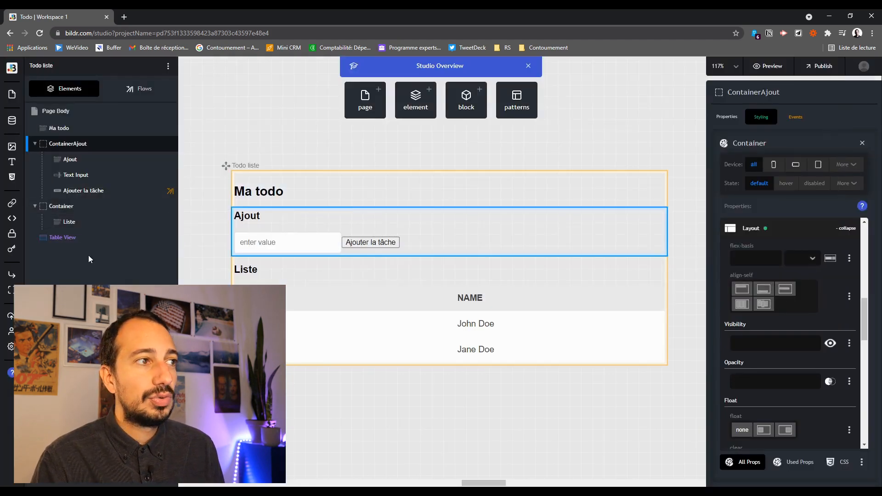
View the project's deployments list and close it to return to the Todo liste page
click(10, 317)
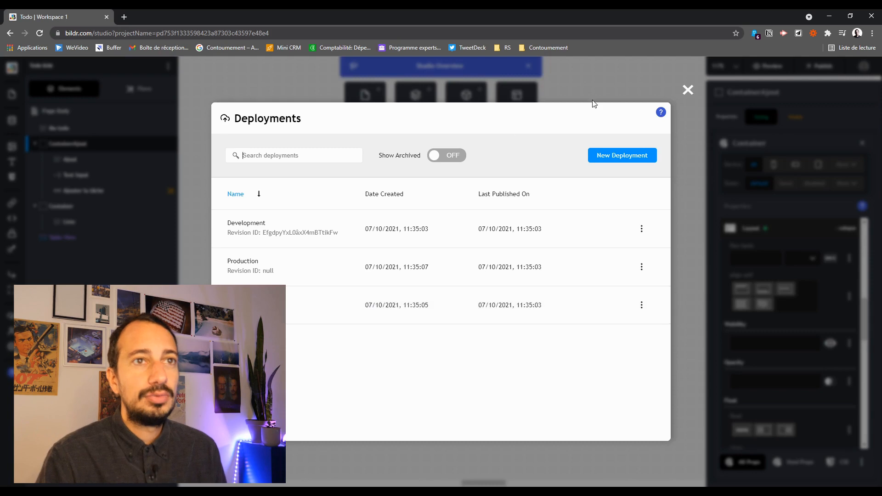
click(688, 89)
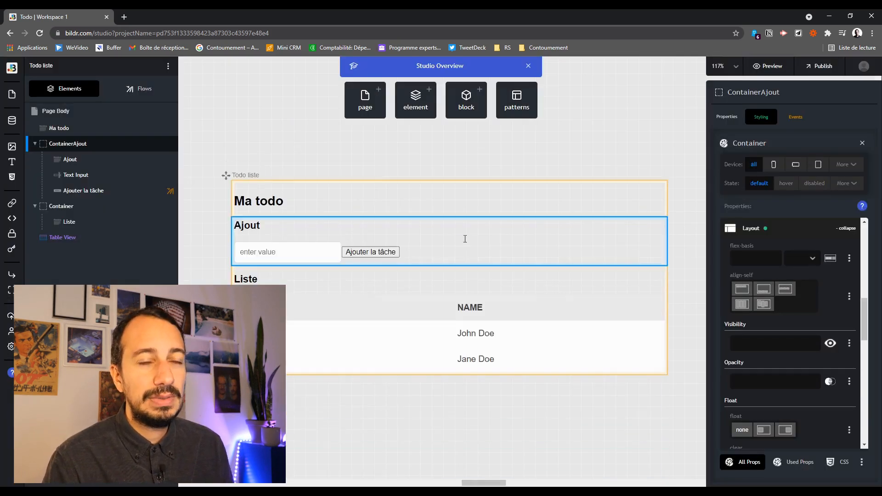